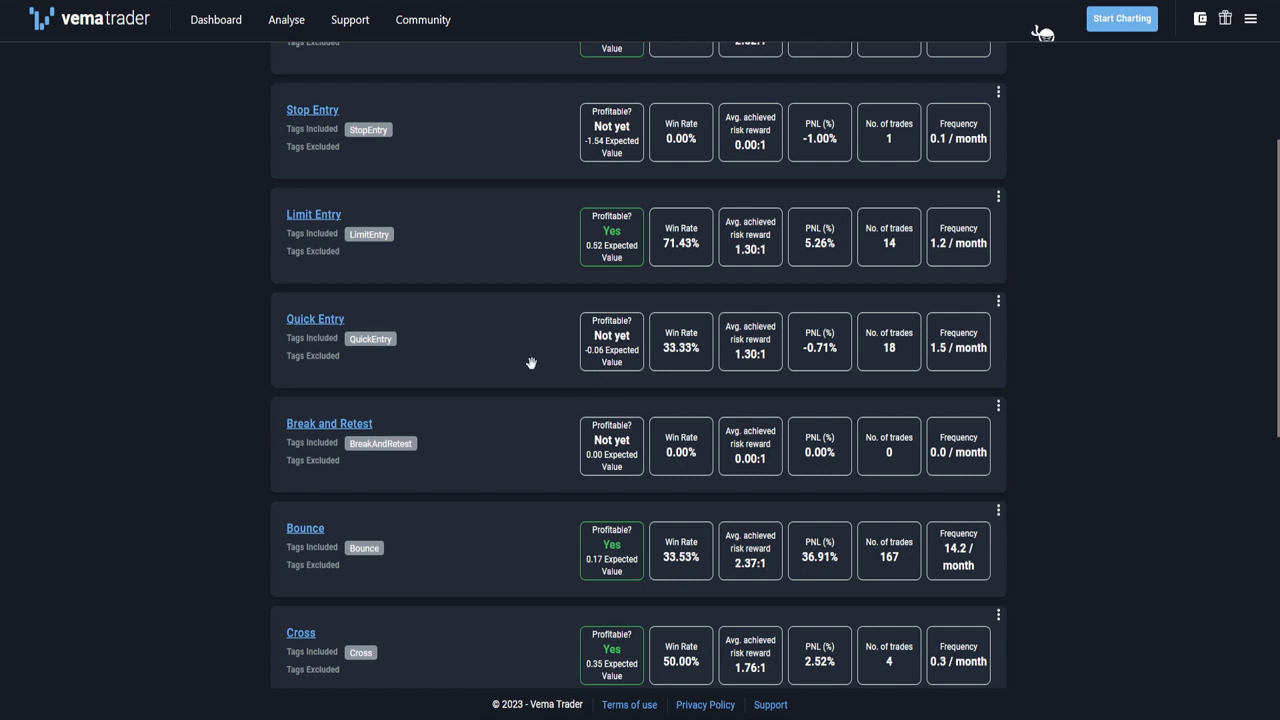
# Open the Quick Entry analysis and show 100 rows per page.
pyautogui.click(341, 320)
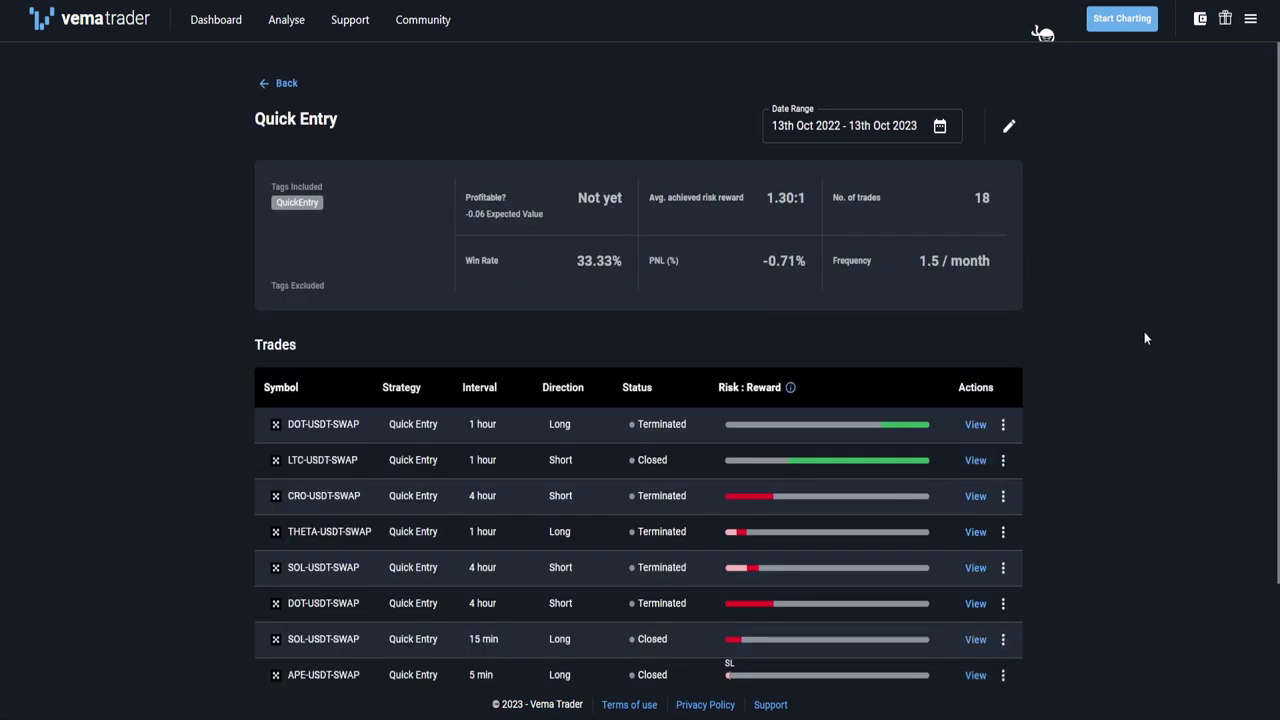
pyautogui.scroll(-2, 1143, 332)
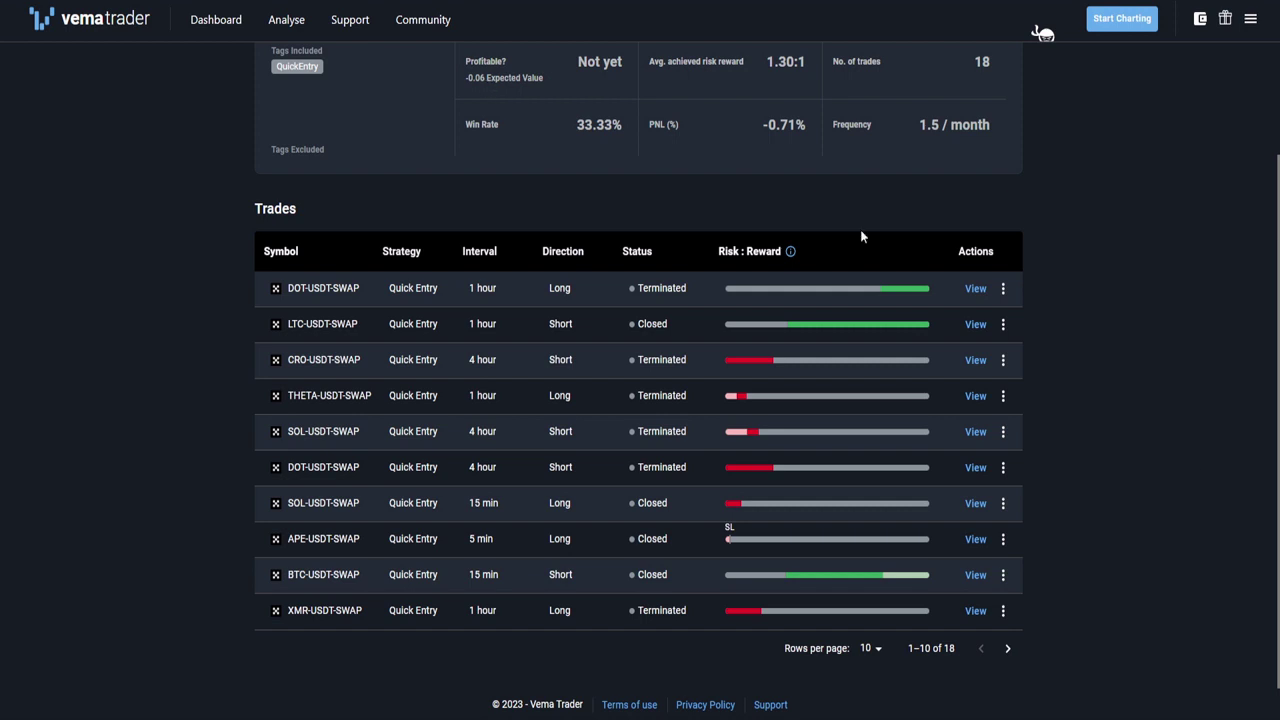
pyautogui.click(868, 648)
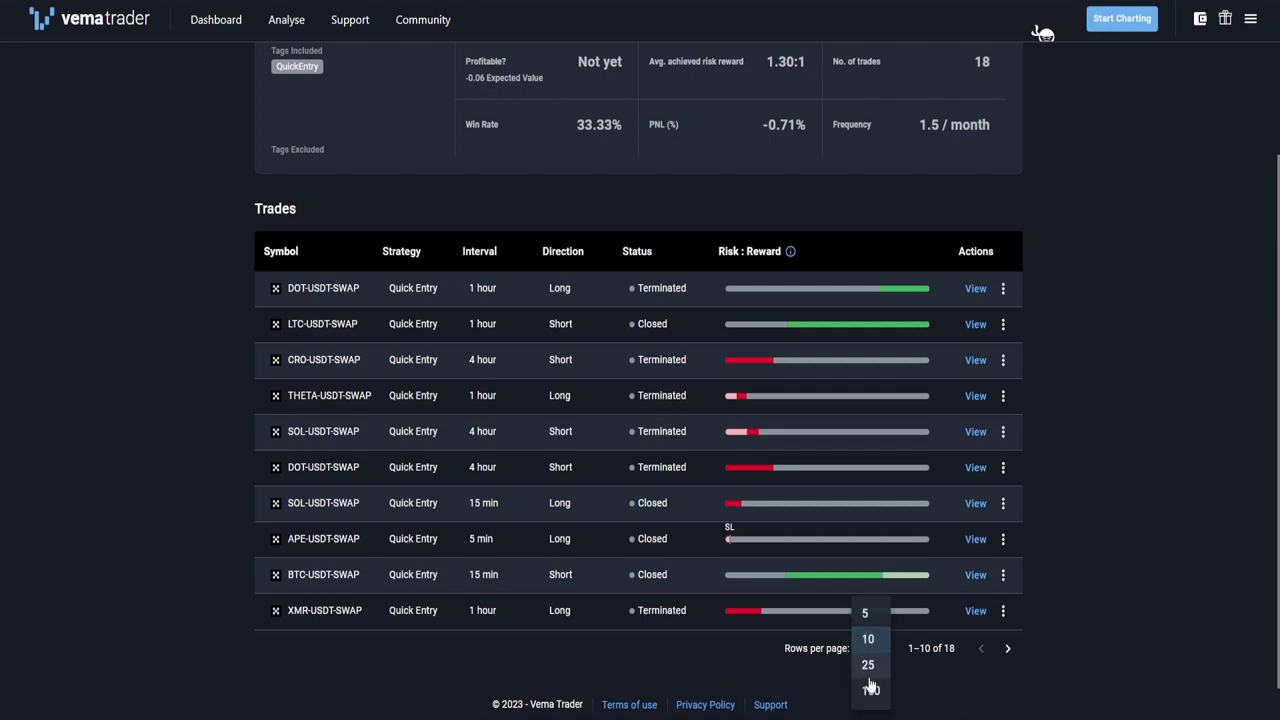
pyautogui.click(869, 690)
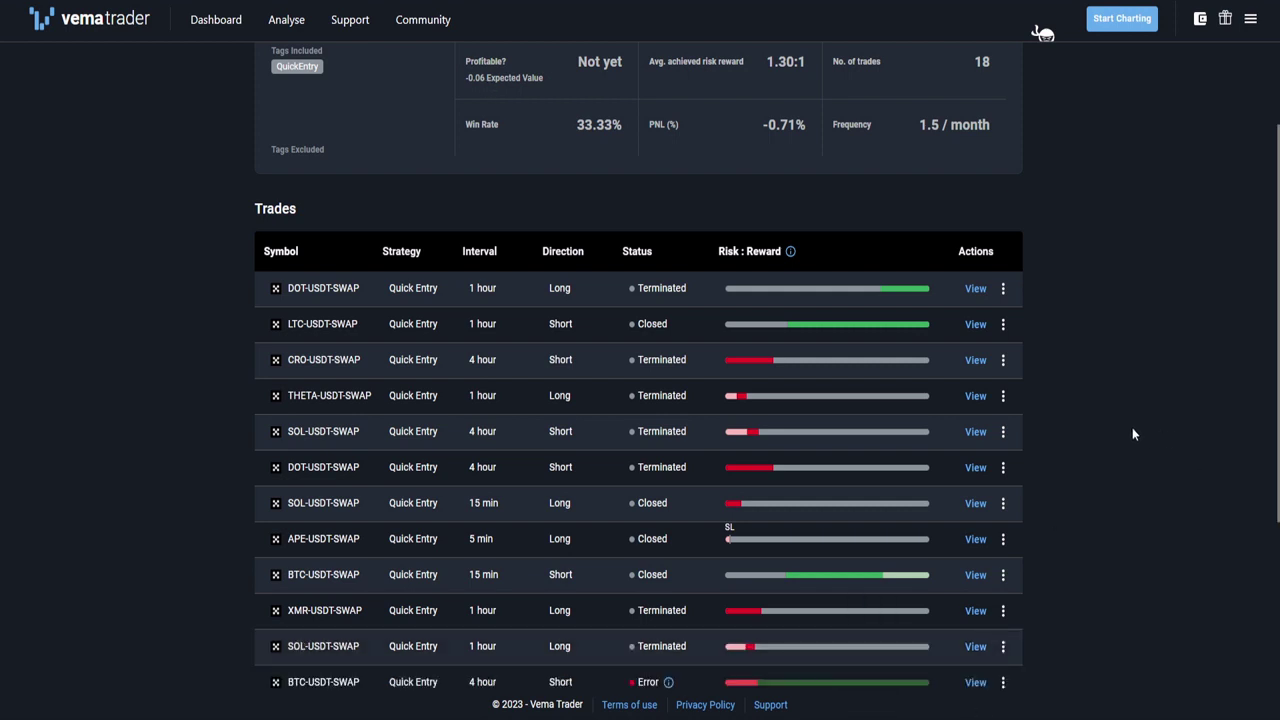
# Review all 18 Quick Entry trades and the 33.33% win rate, -0.71% PNL stats.
pyautogui.scroll(-1, 1127, 421)
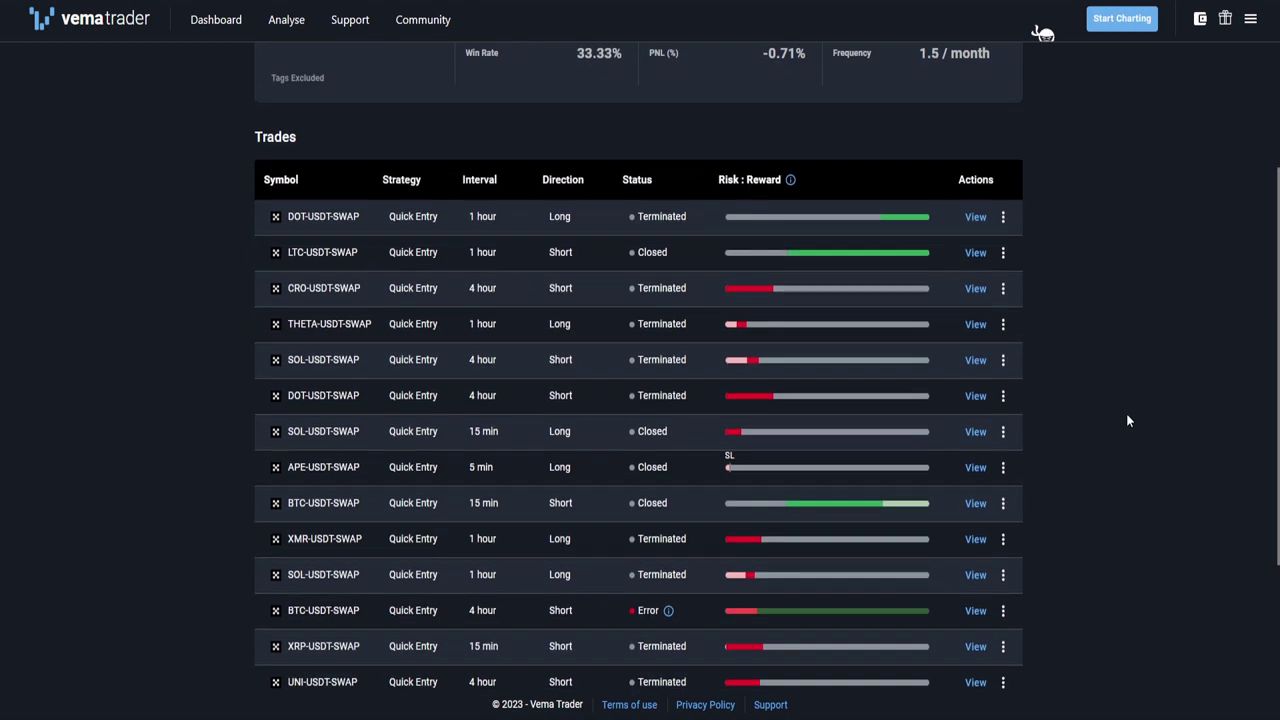
pyautogui.scroll(-1, 1127, 421)
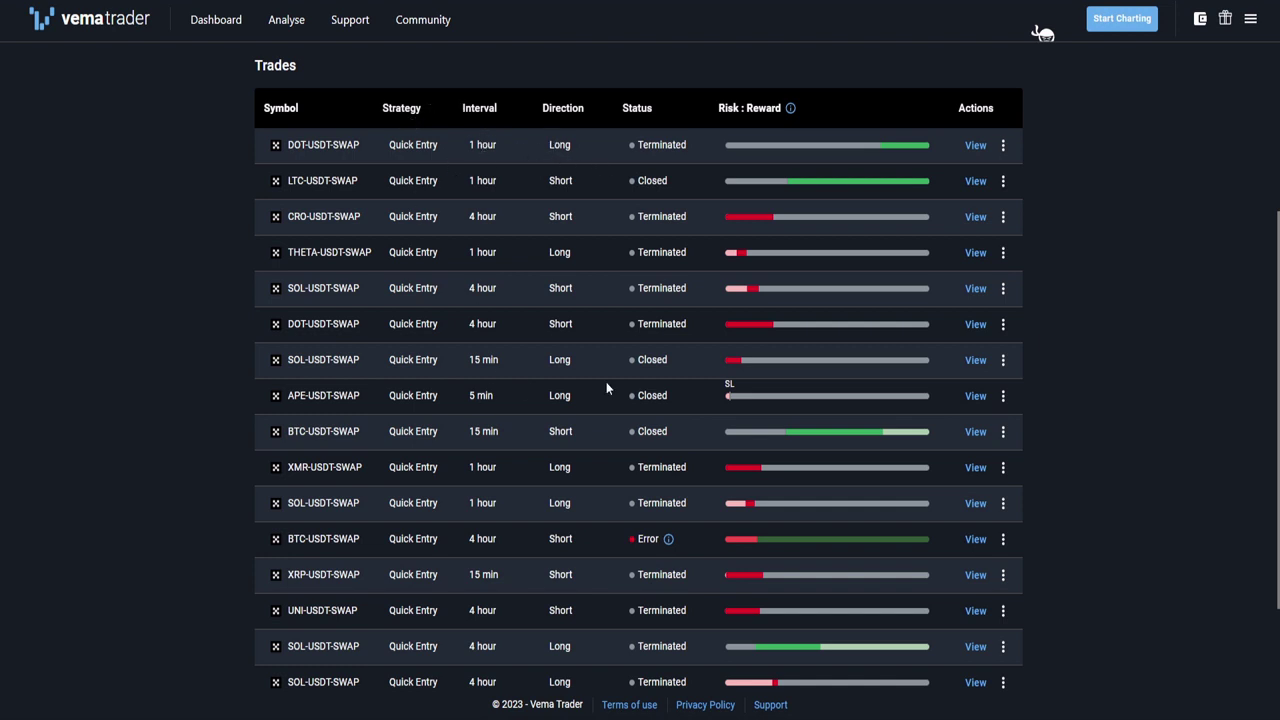
pyautogui.scroll(-3, 344, 302)
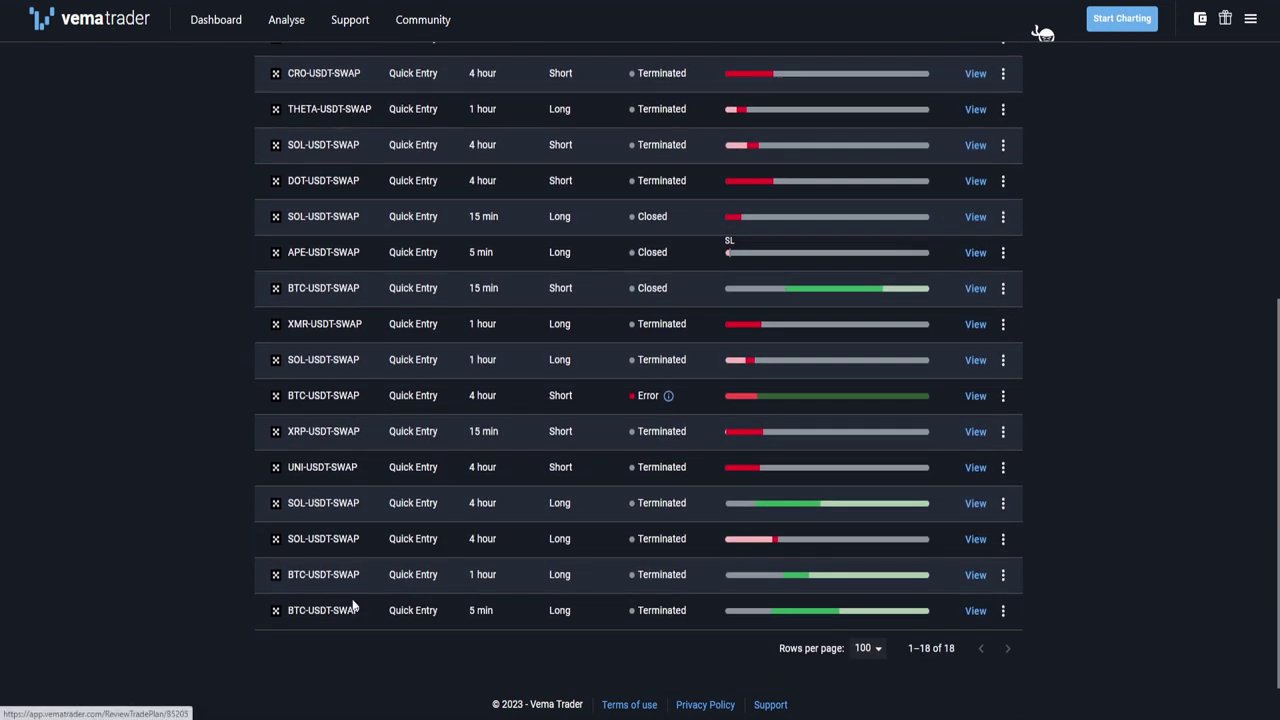
pyautogui.scroll(3, 352, 603)
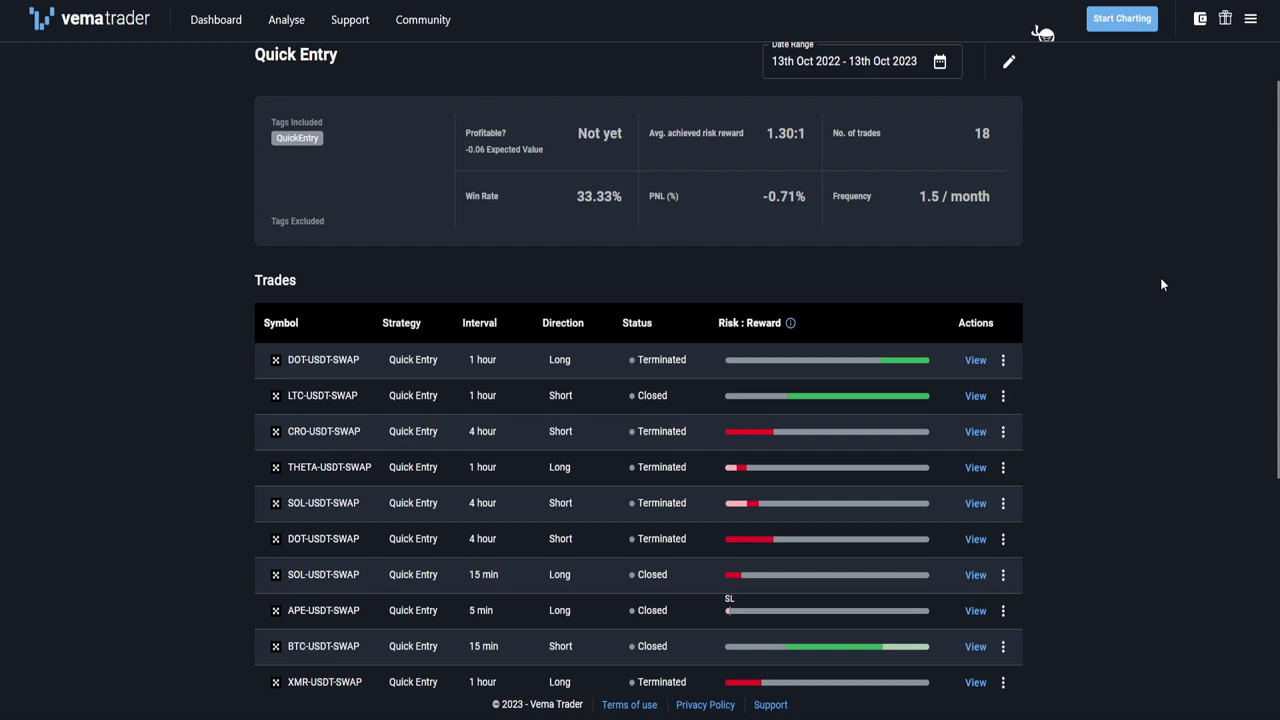
pyautogui.scroll(-2, 1156, 283)
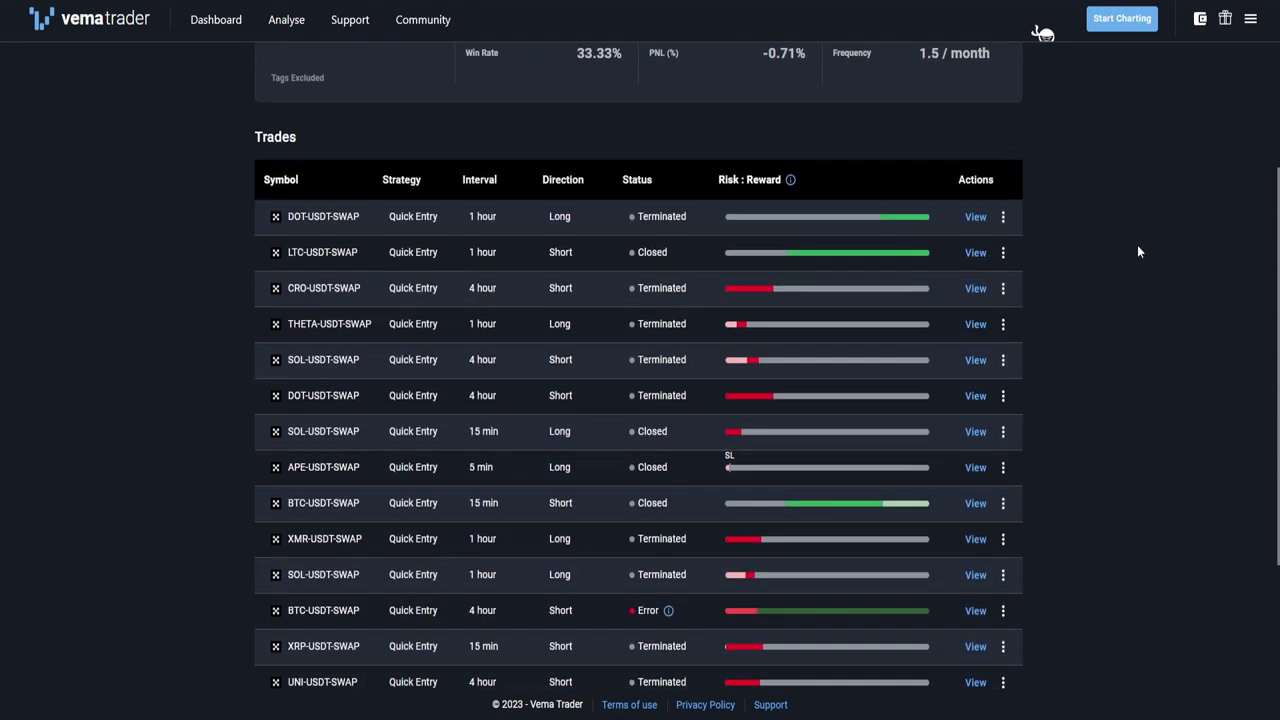
pyautogui.scroll(-1, 1137, 251)
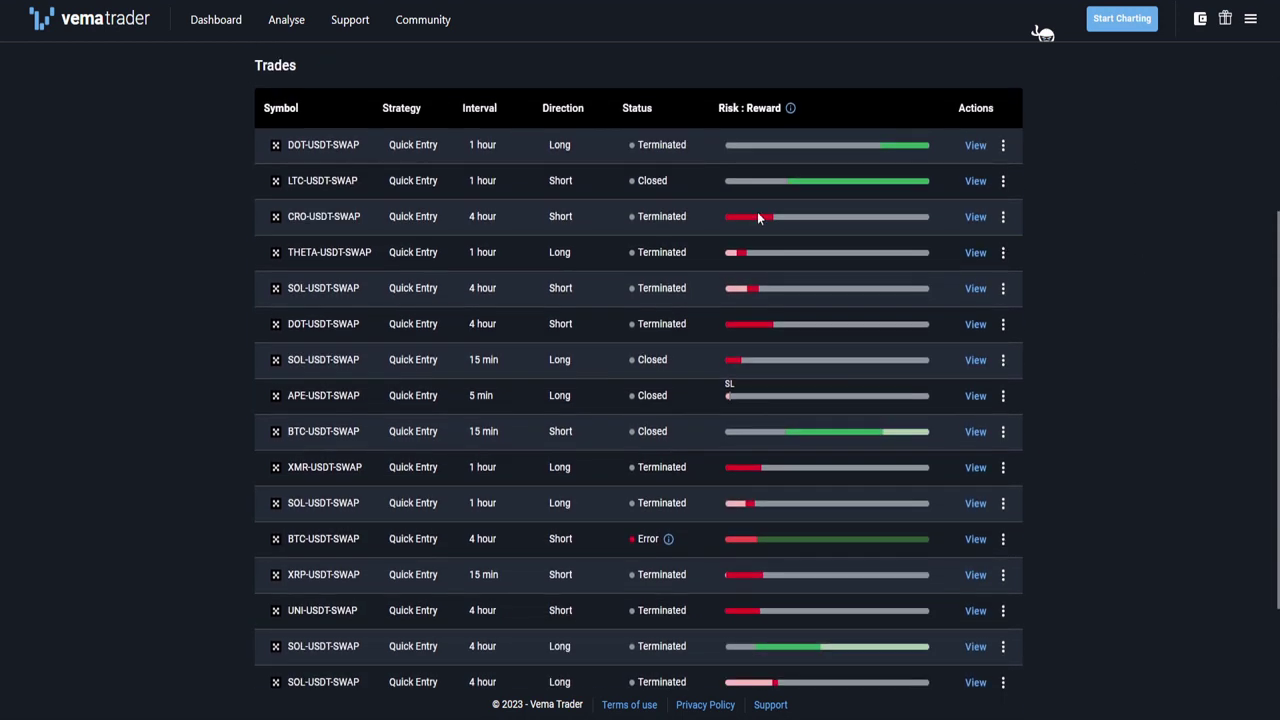
pyautogui.moveTo(809, 501)
pyautogui.moveTo(778, 258)
pyautogui.scroll(-1, 776, 253)
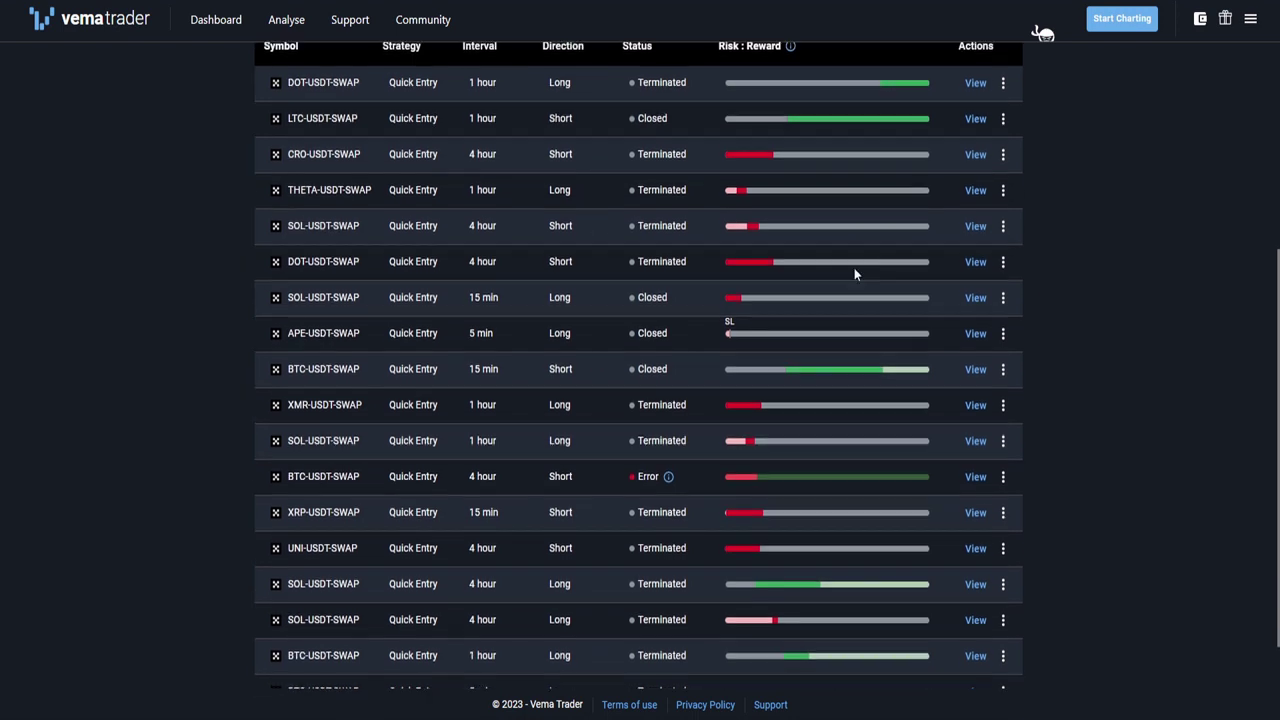
pyautogui.scroll(-1, 837, 328)
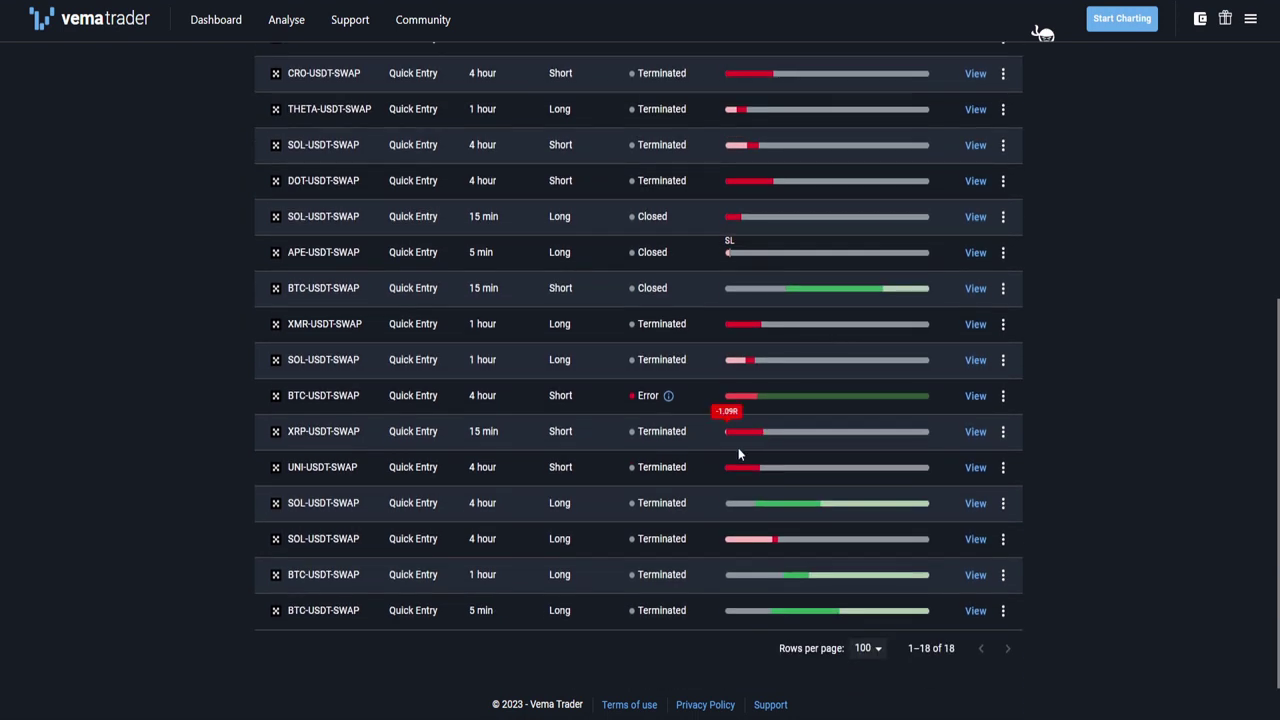
pyautogui.moveTo(732, 477)
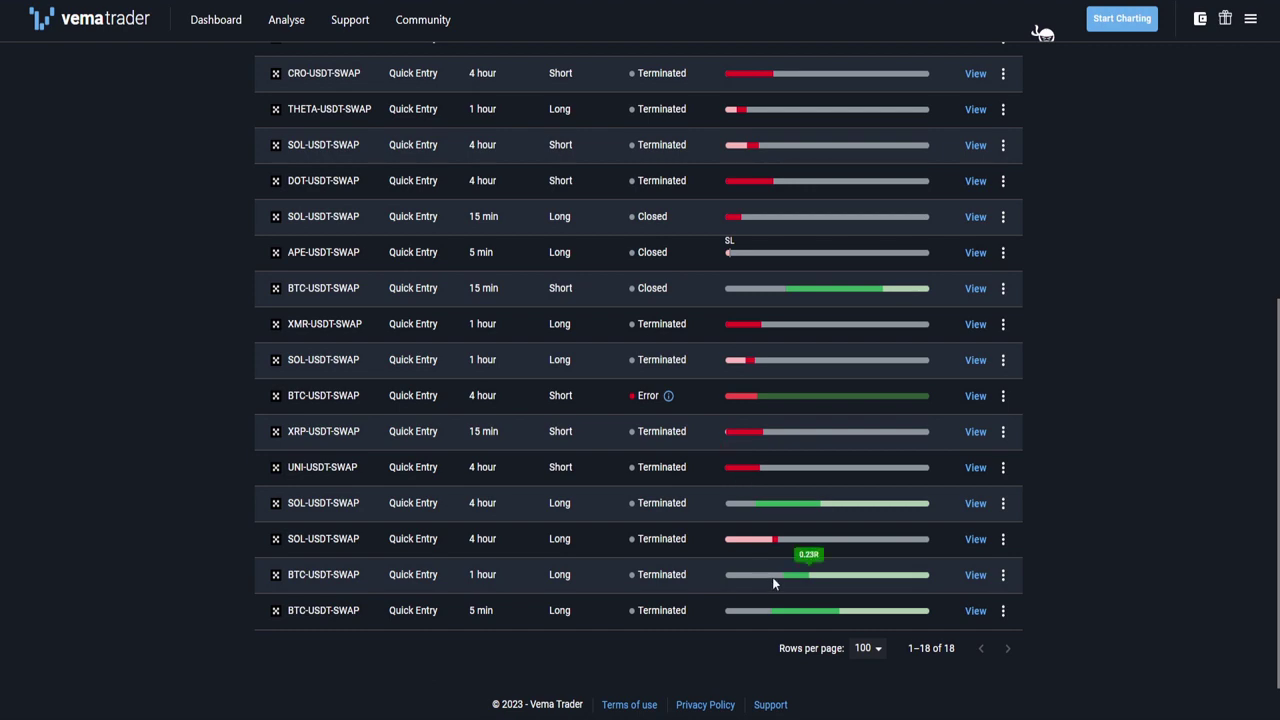
pyautogui.scroll(1, 988, 495)
pyautogui.scroll(4, 988, 495)
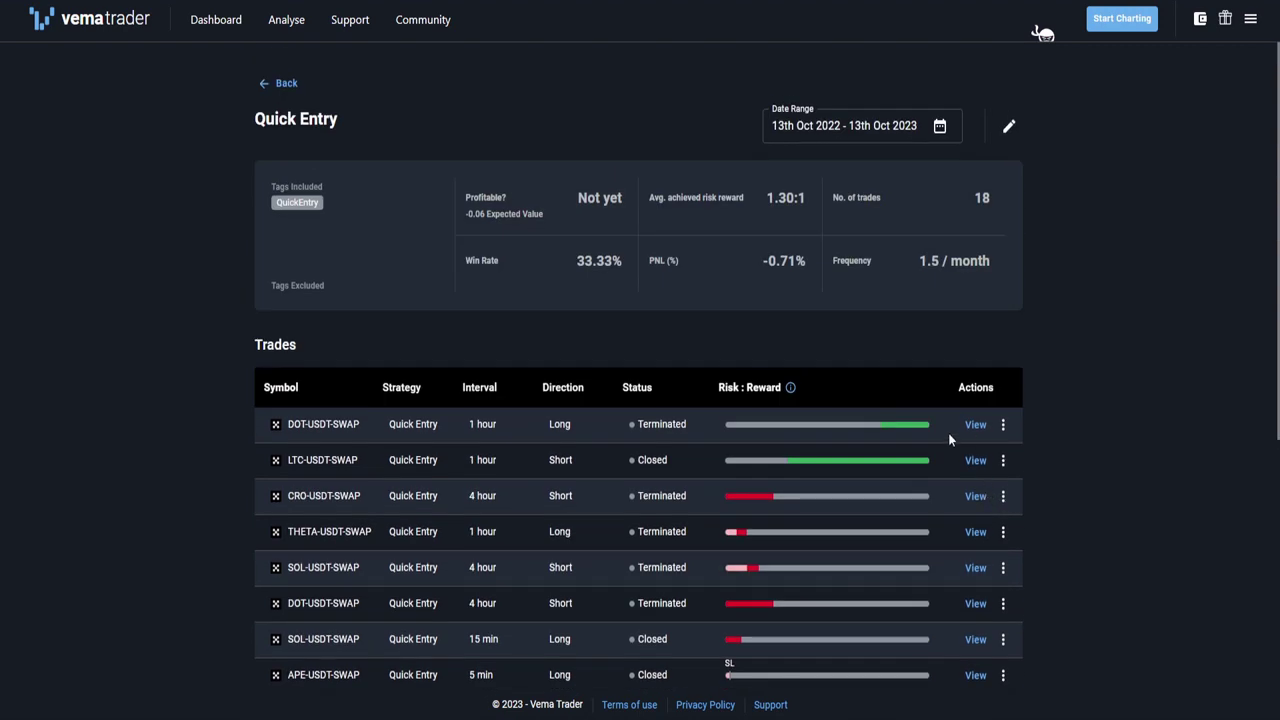
# Add 'Interval: 1 hour' to Included tags and save, leaving 6 trades at 50.00% win rate.
pyautogui.click(1006, 128)
pyautogui.click(591, 347)
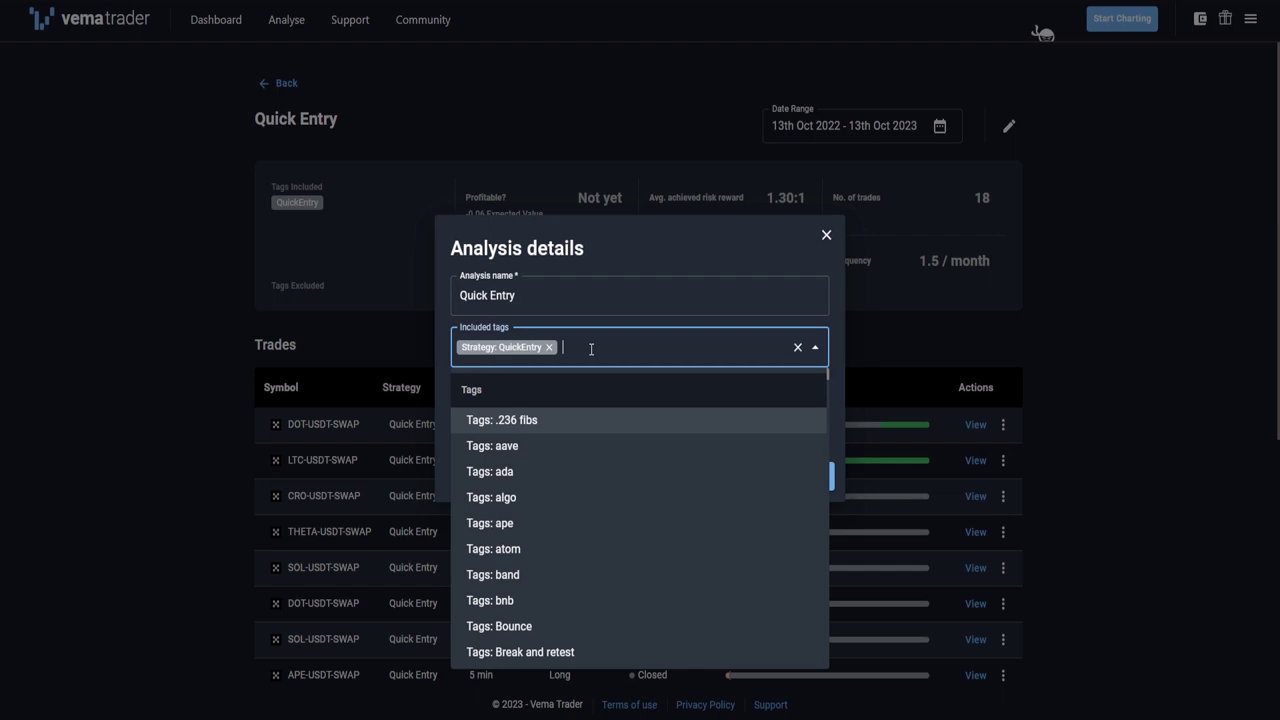
pyautogui.write('1 ho')
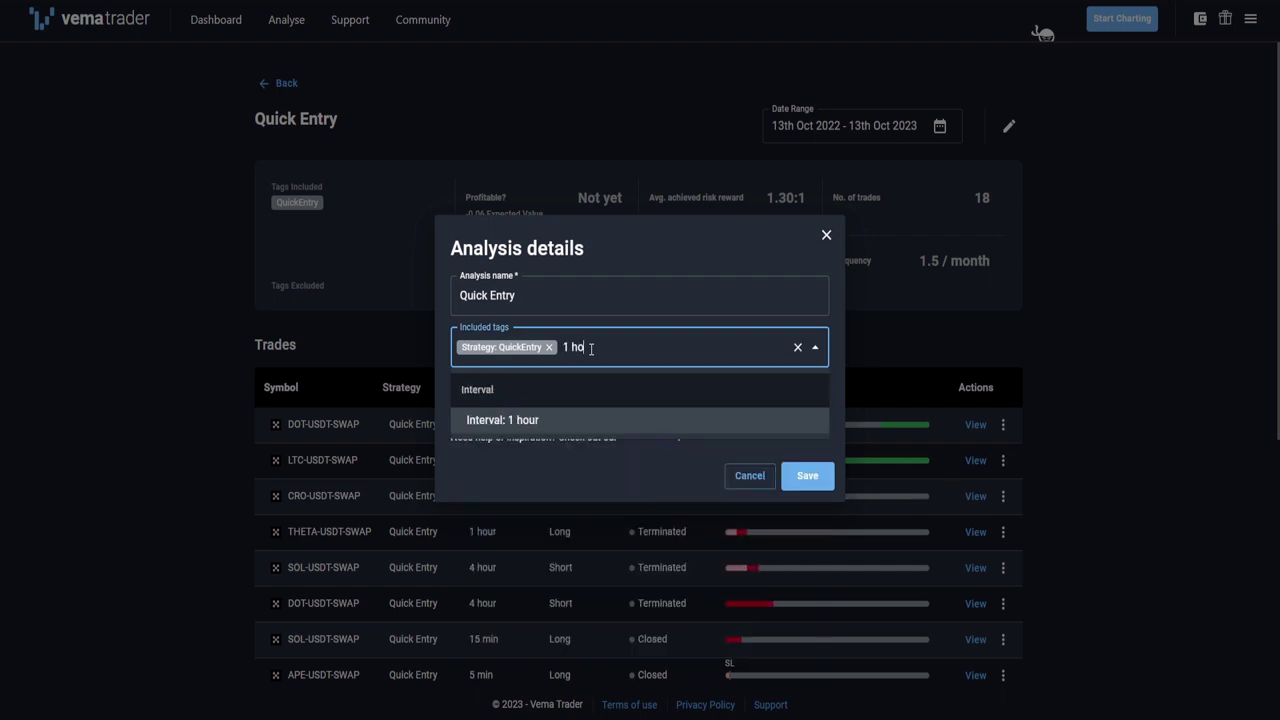
pyautogui.click(603, 421)
pyautogui.click(716, 236)
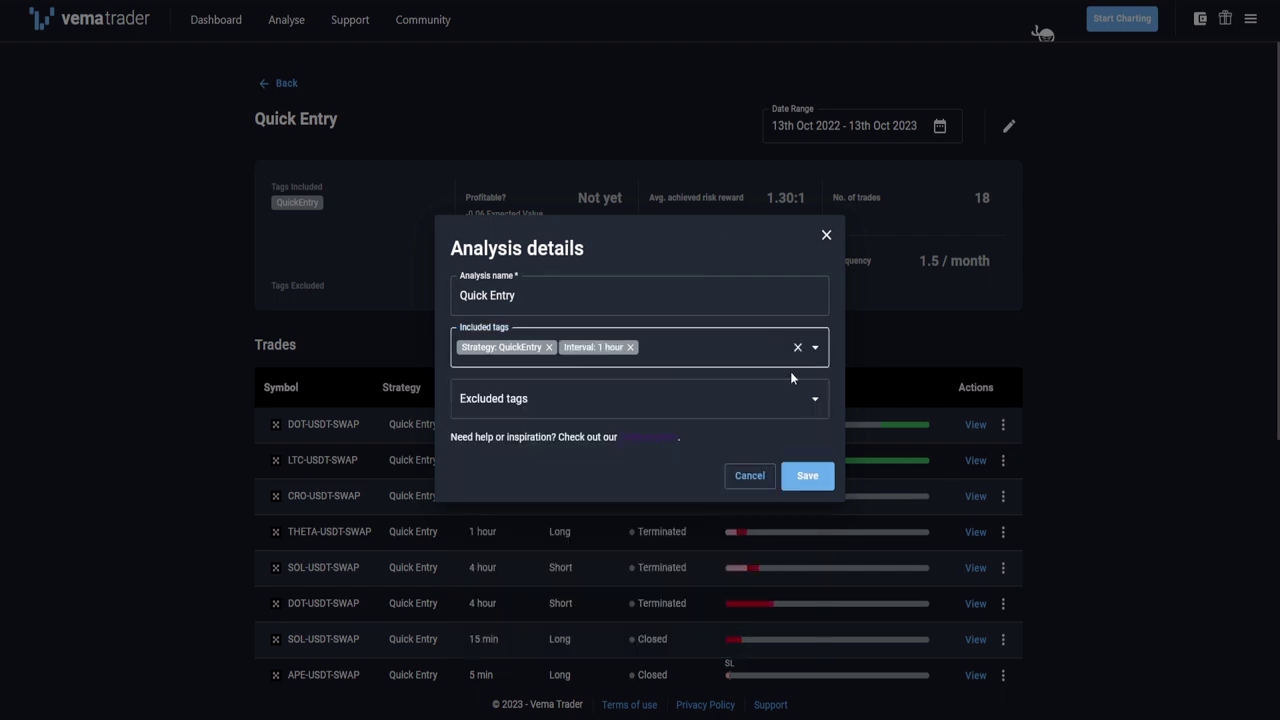
pyautogui.click(815, 478)
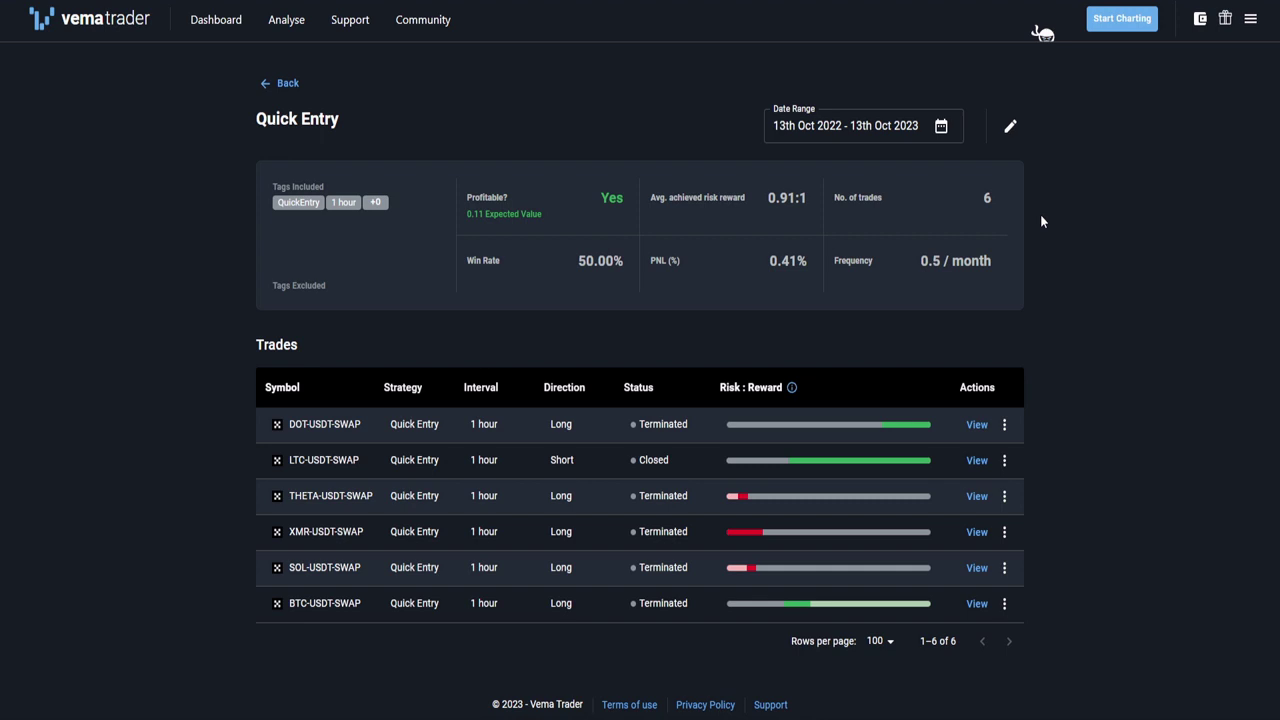
# Replace the 1 hour tag with 'Interval: 4 hour' in Included tags and save.
pyautogui.click(1010, 126)
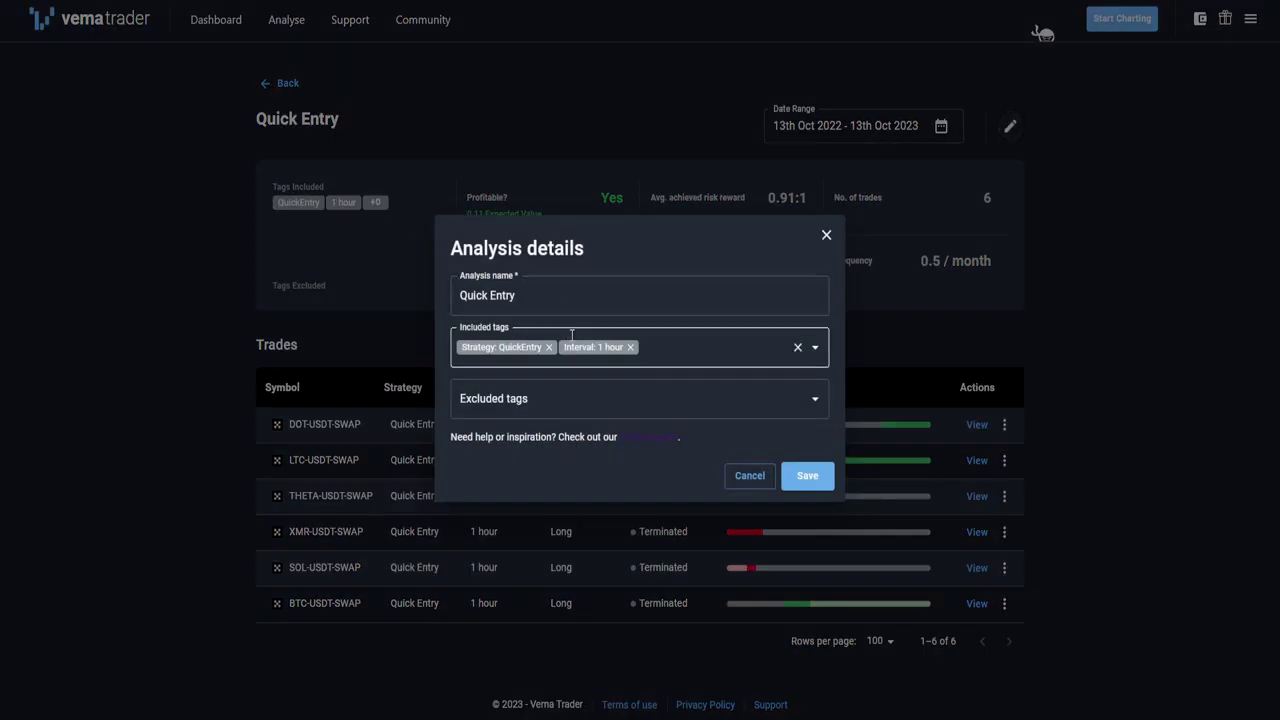
pyautogui.click(629, 346)
pyautogui.write('4 h')
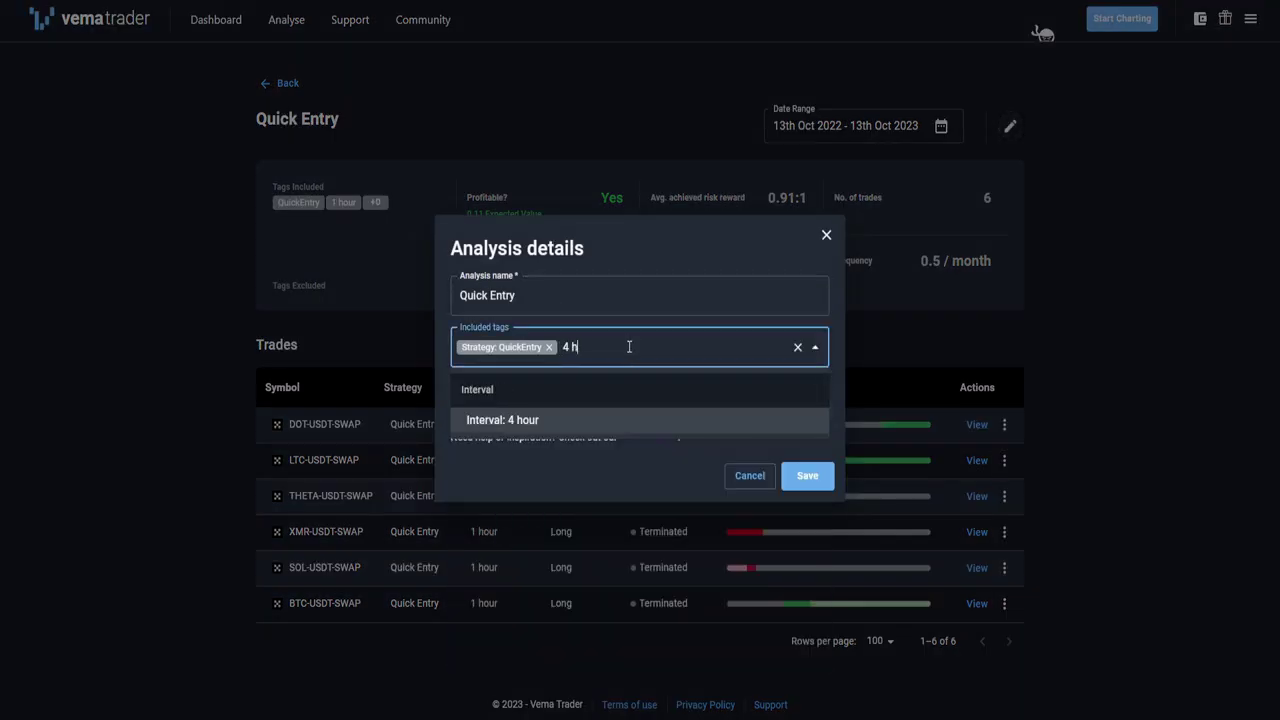
pyautogui.click(615, 404)
pyautogui.click(735, 259)
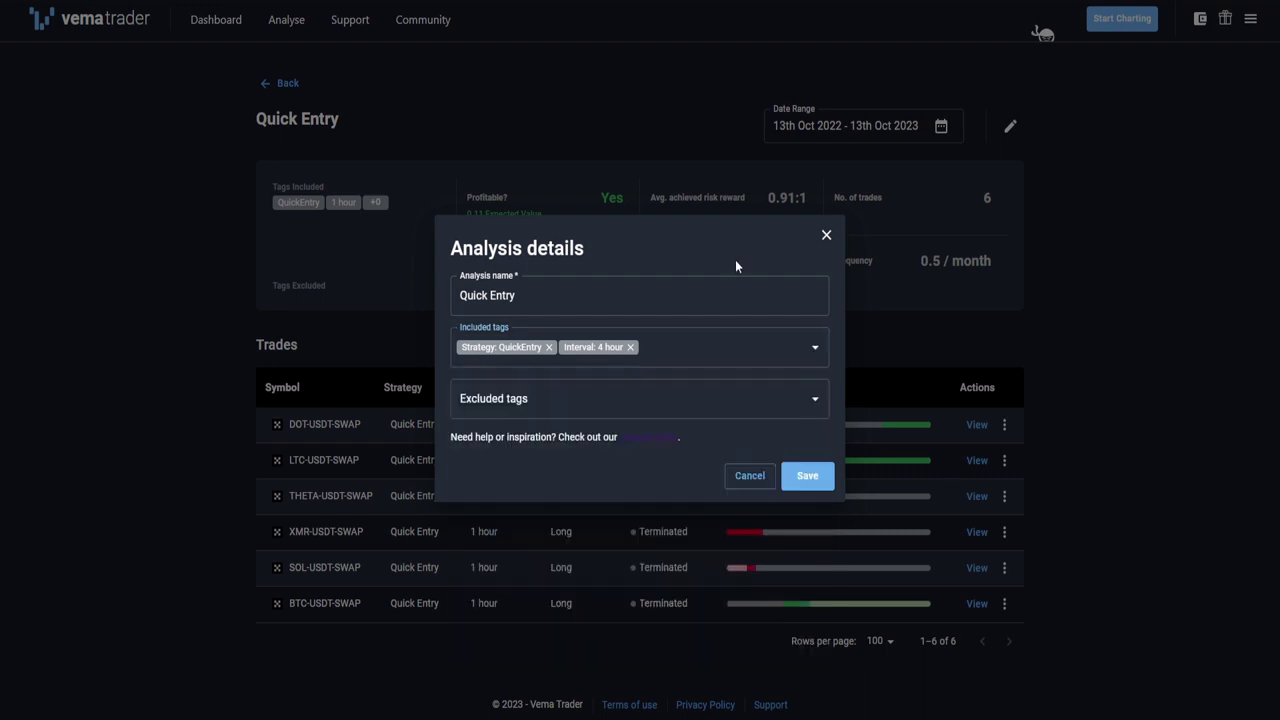
pyautogui.click(820, 484)
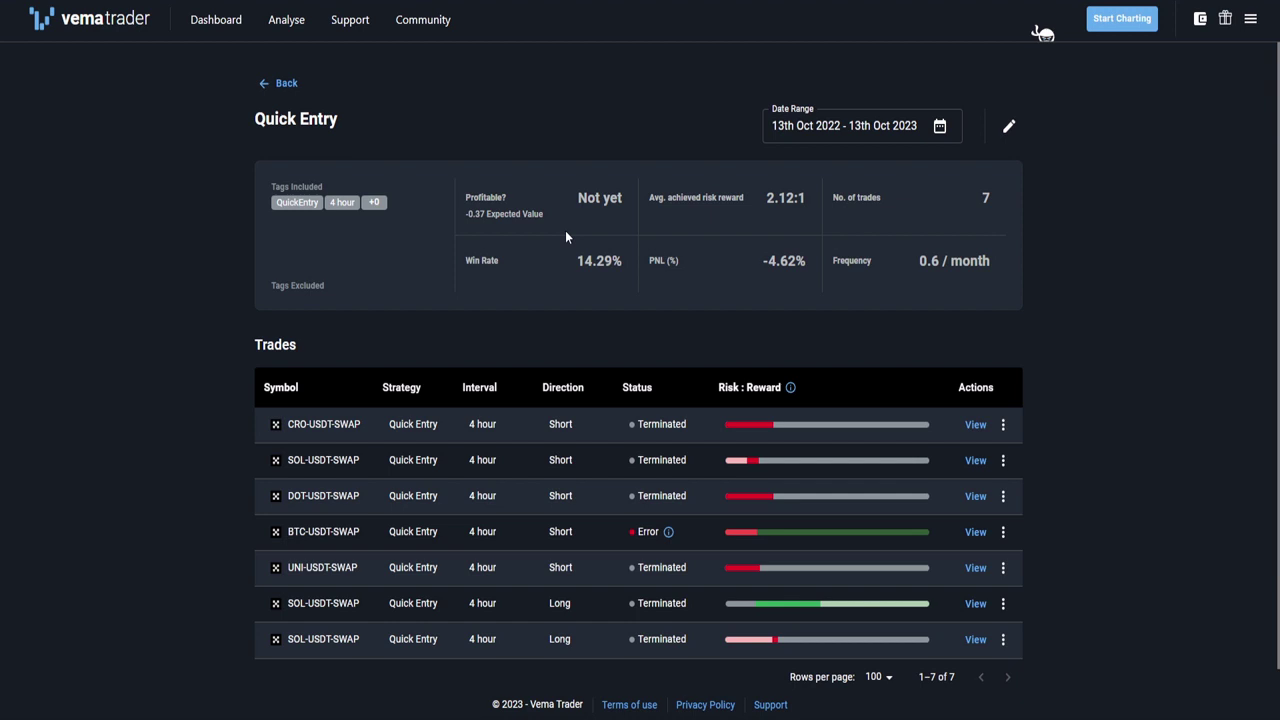
# Swap the 4 hour tag for 'Interval: 15 min' in Included tags and save.
pyautogui.click(1011, 125)
pyautogui.click(638, 347)
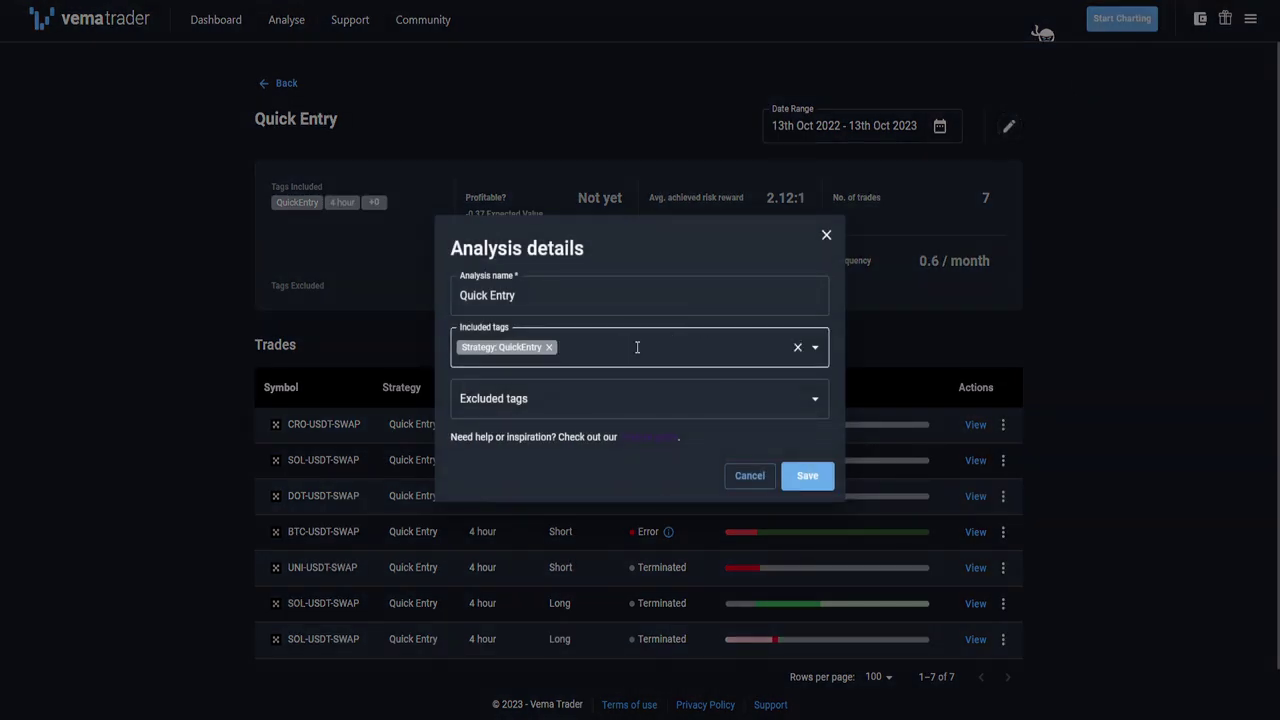
pyautogui.click(637, 347)
pyautogui.write('15m')
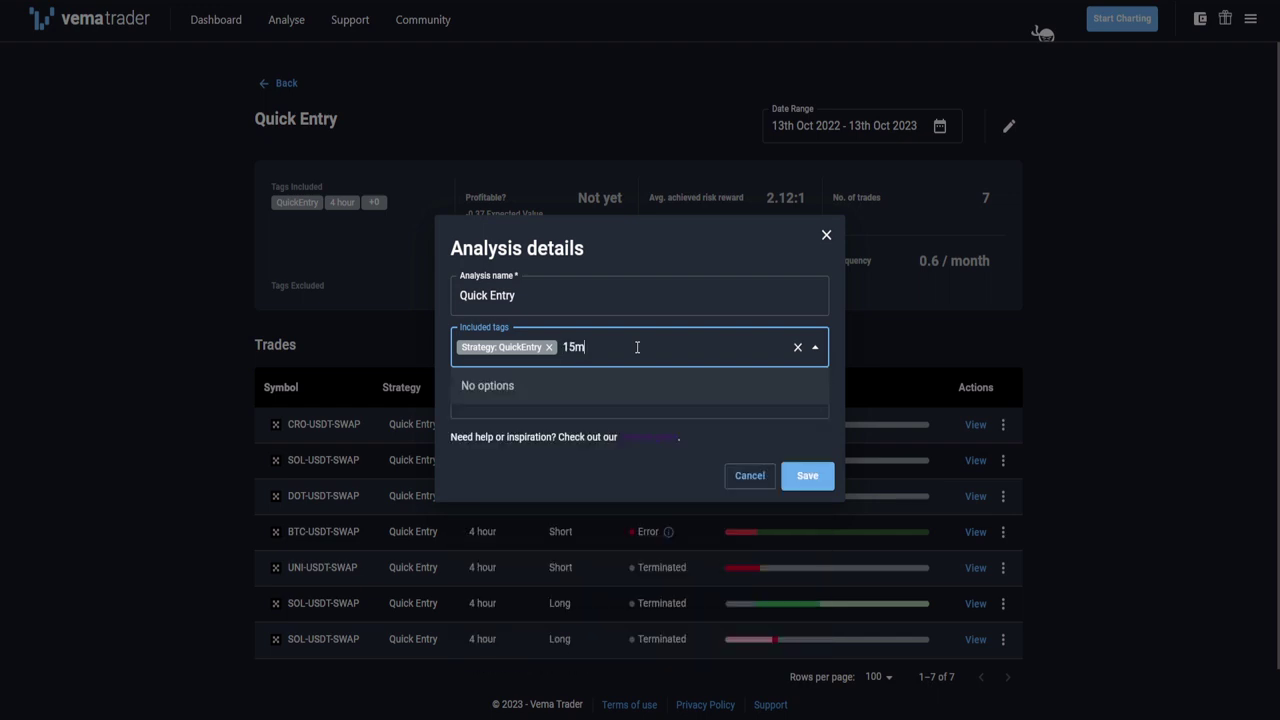
pyautogui.press('BackSpace')
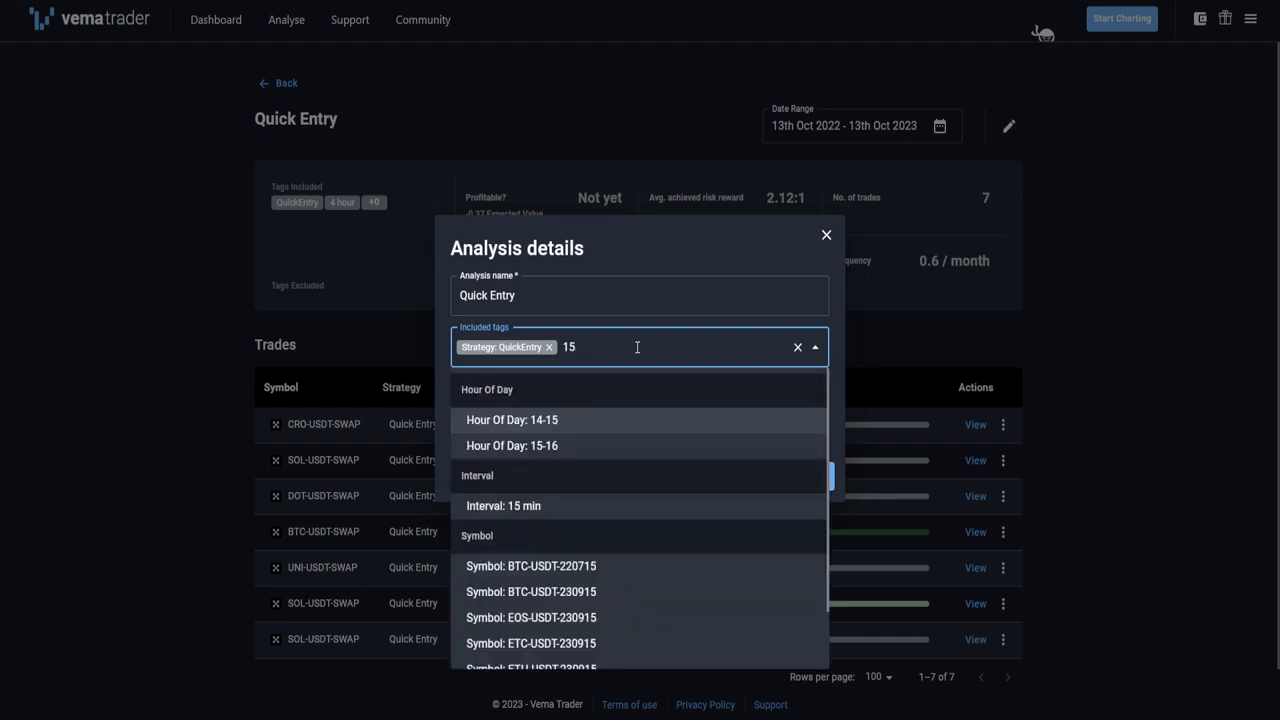
pyautogui.click(655, 507)
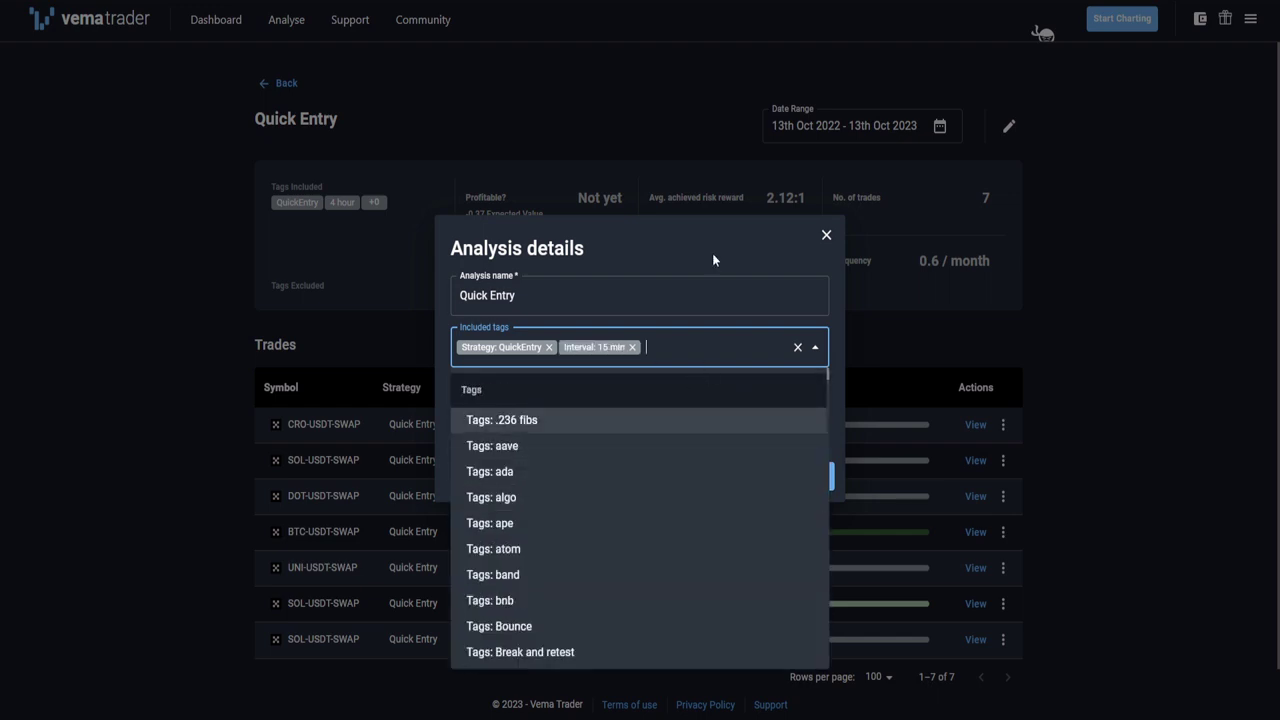
pyautogui.click(714, 253)
pyautogui.click(828, 475)
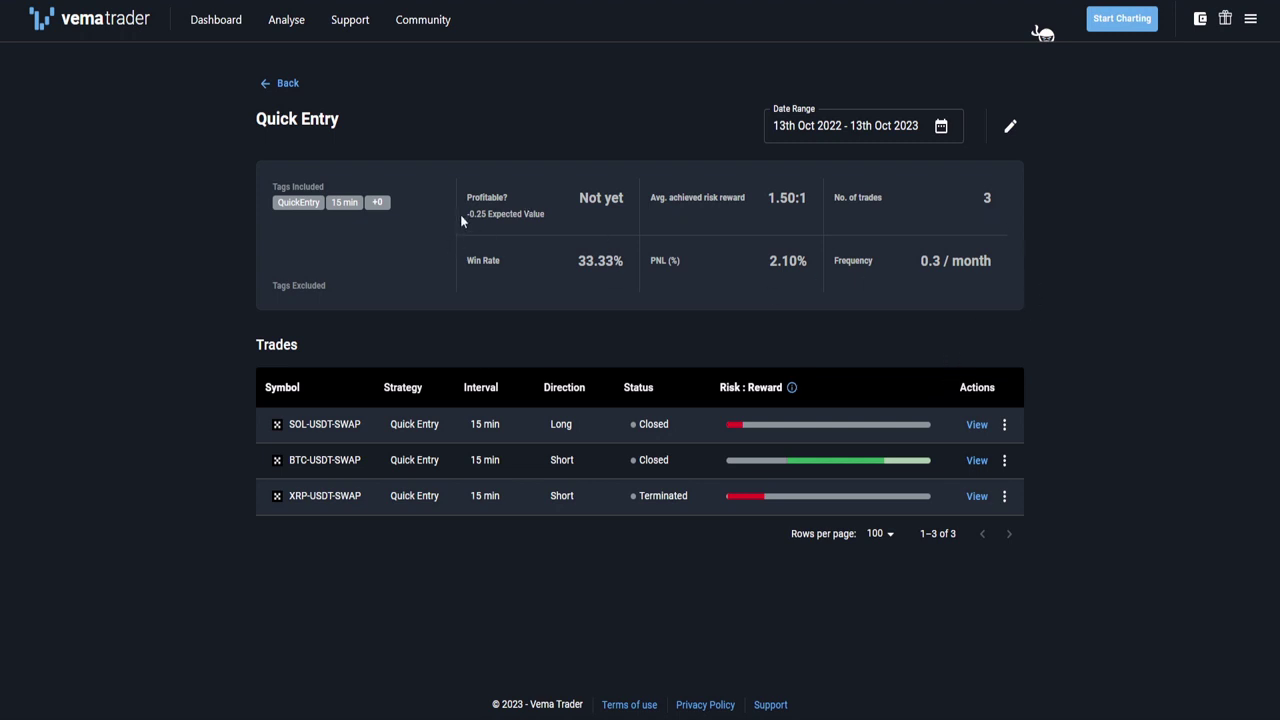
# Replace the 15 min tag with 'Symbol: BTC-USDT-SWAP' in Included tags and save.
pyautogui.click(1012, 130)
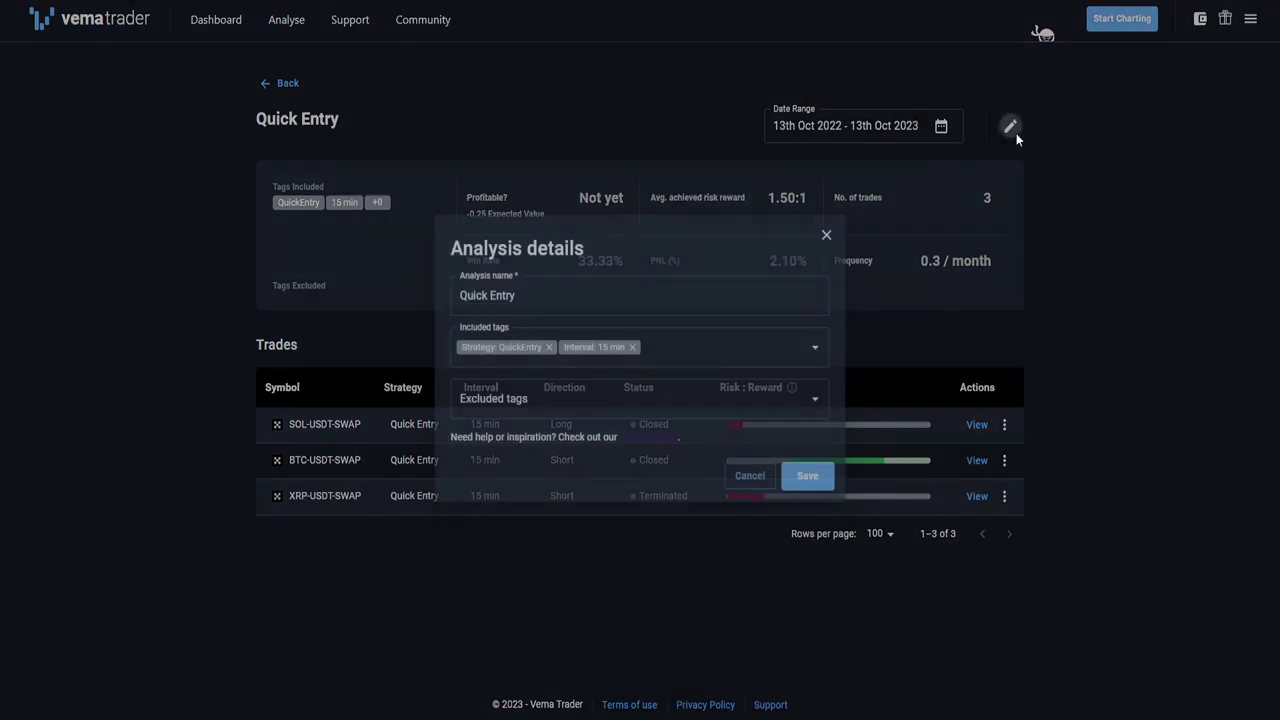
pyautogui.click(638, 346)
pyautogui.click(639, 344)
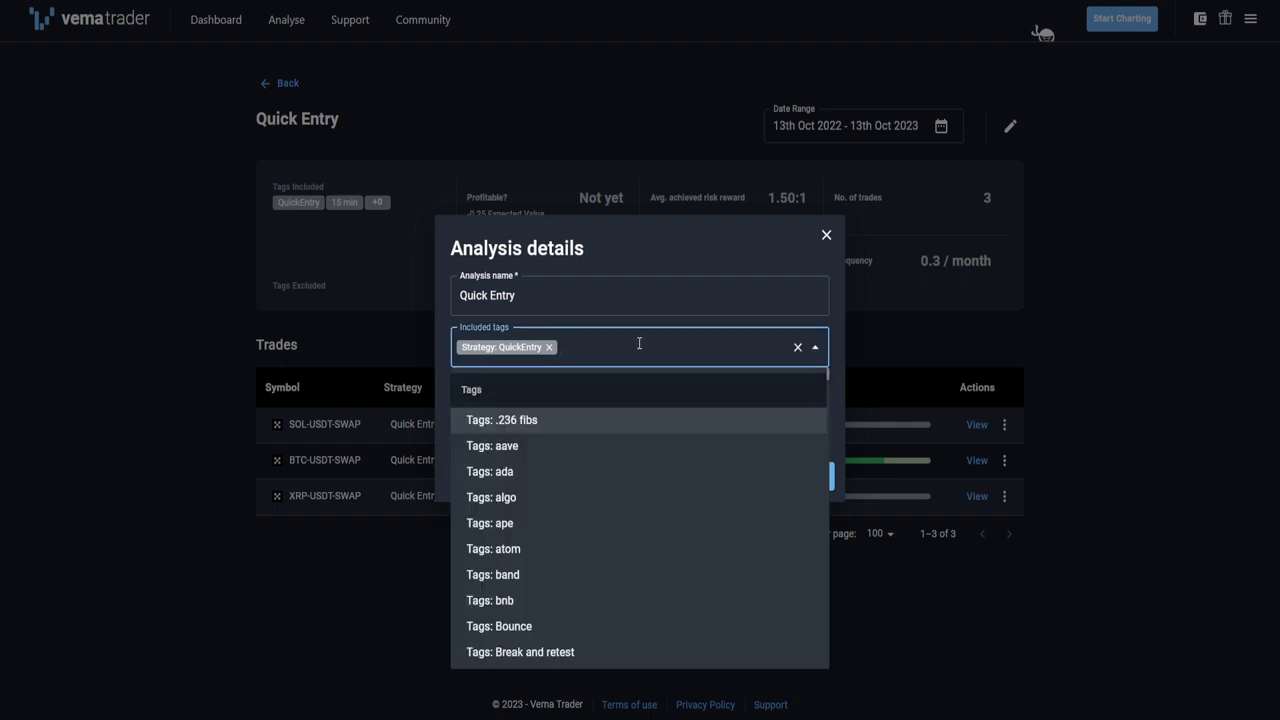
pyautogui.write('Btc')
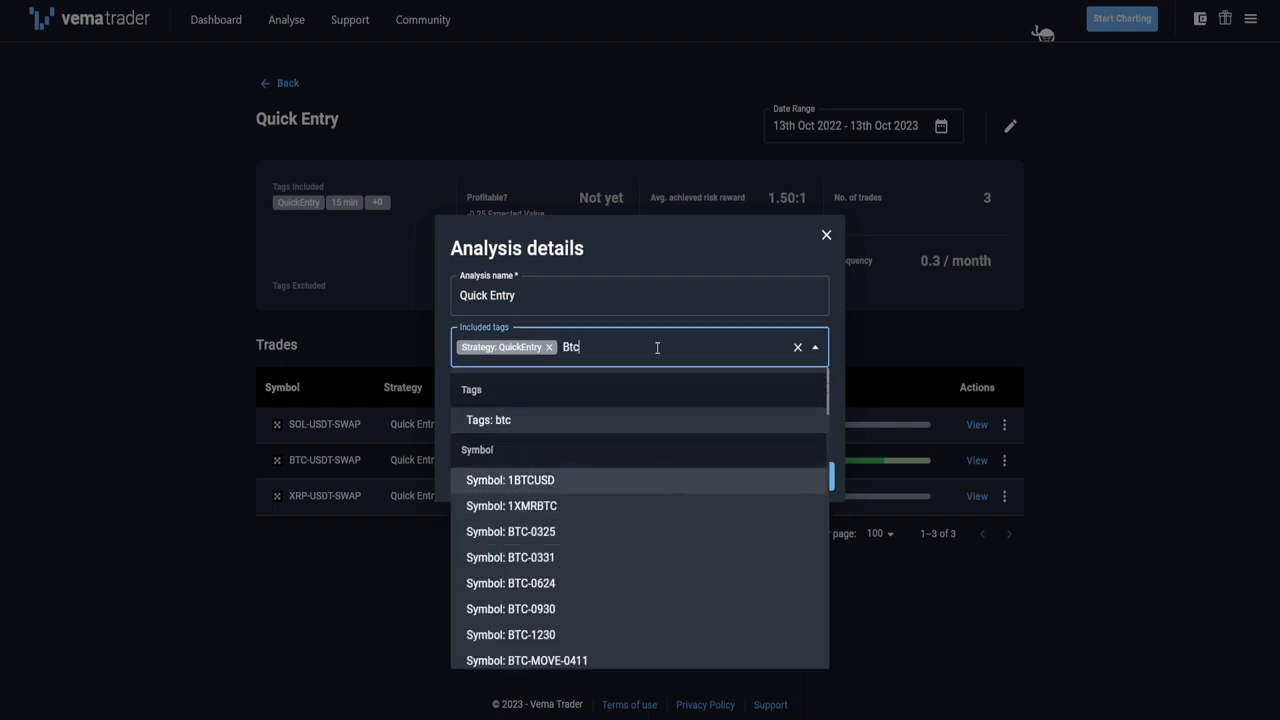
pyautogui.write('-U')
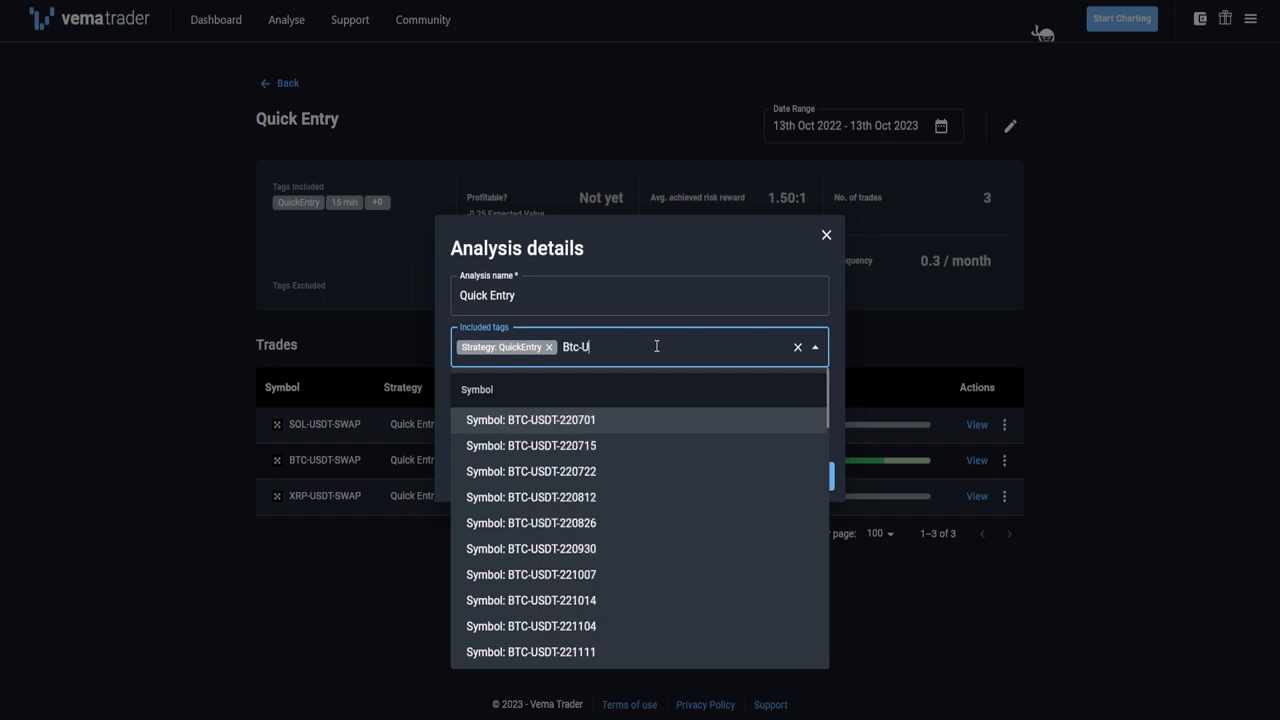
pyautogui.scroll(-15, 700, 523)
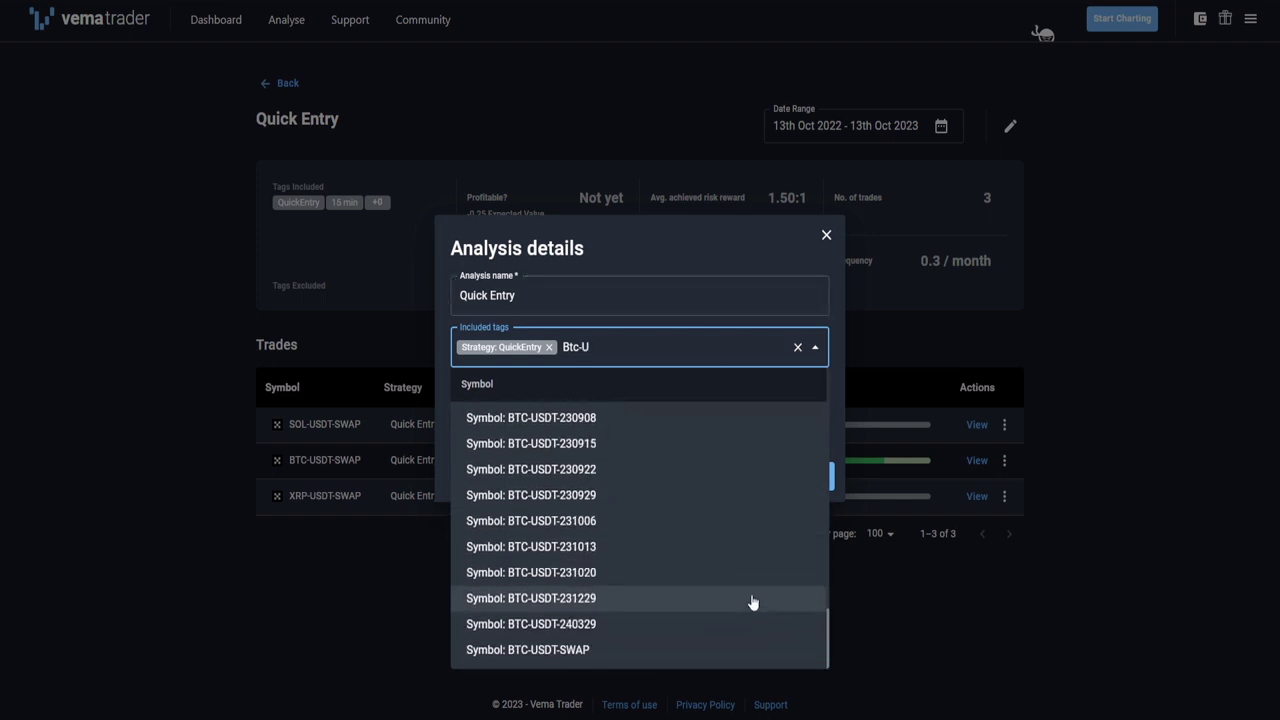
pyautogui.click(614, 649)
pyautogui.click(646, 240)
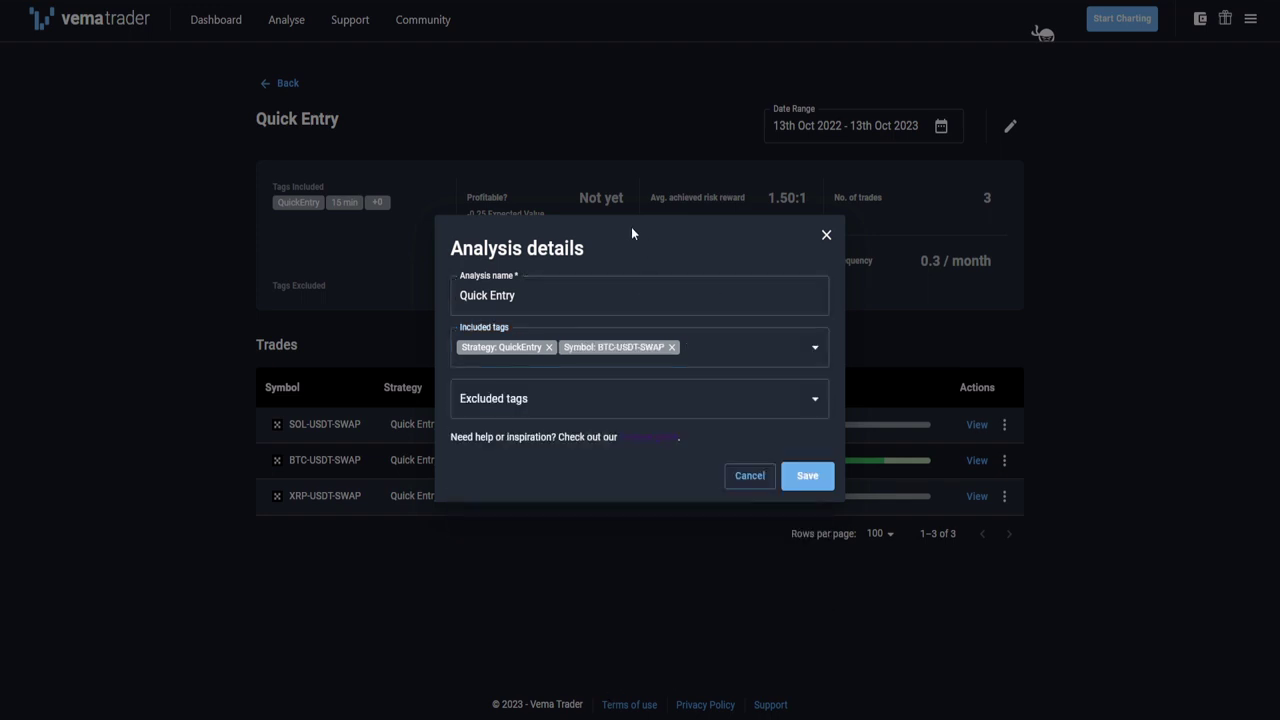
pyautogui.click(829, 476)
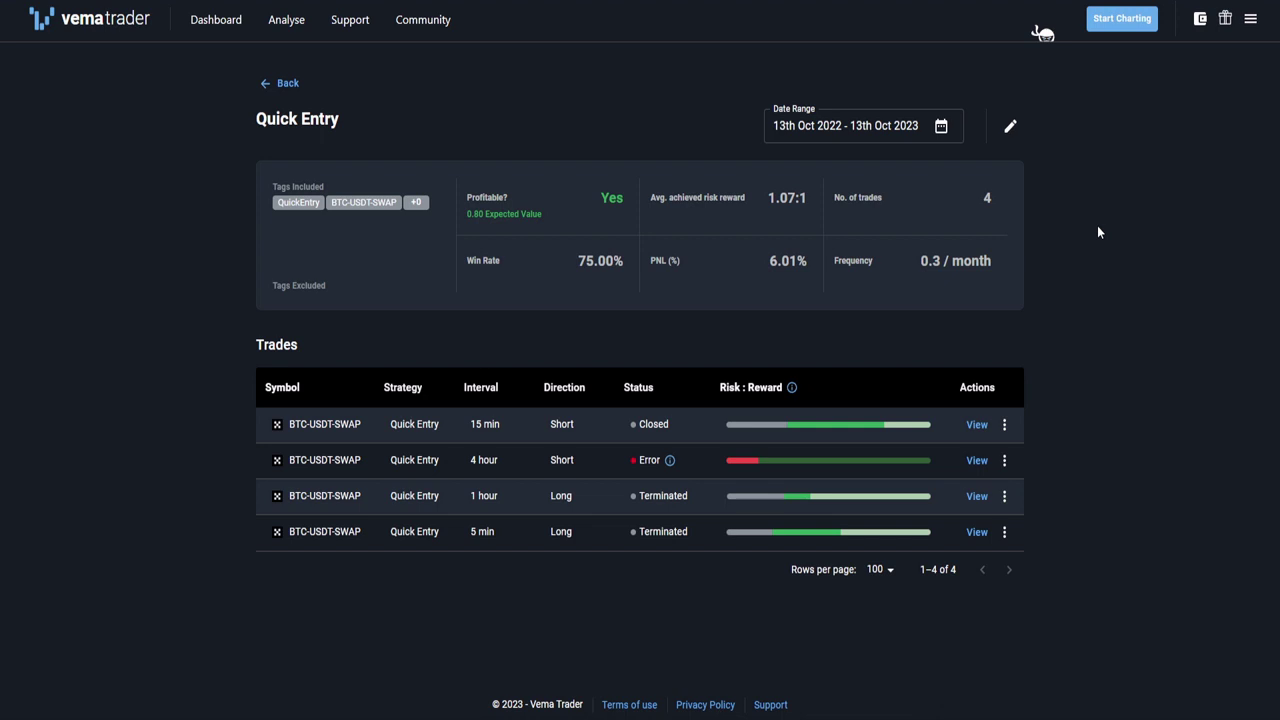
# Move BTC-USDT-SWAP from Included to Excluded tags and save, leaving 14 trades.
pyautogui.click(1009, 126)
pyautogui.click(672, 348)
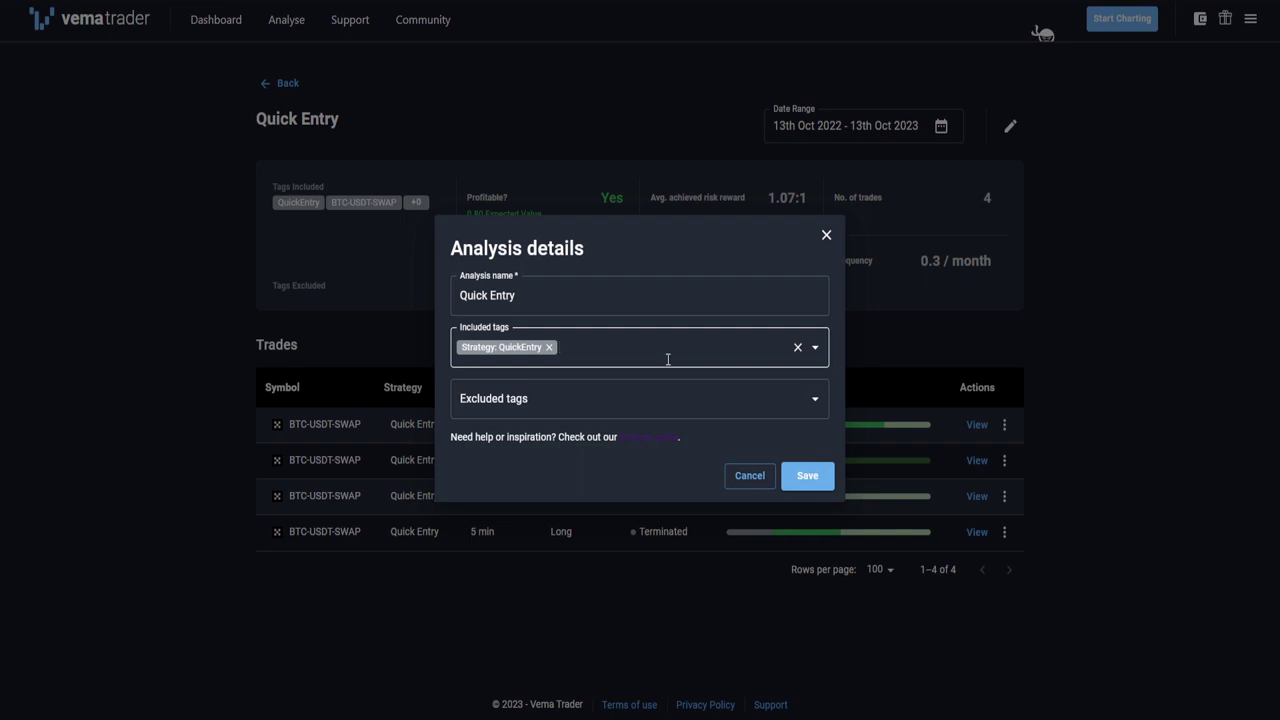
pyautogui.click(590, 400)
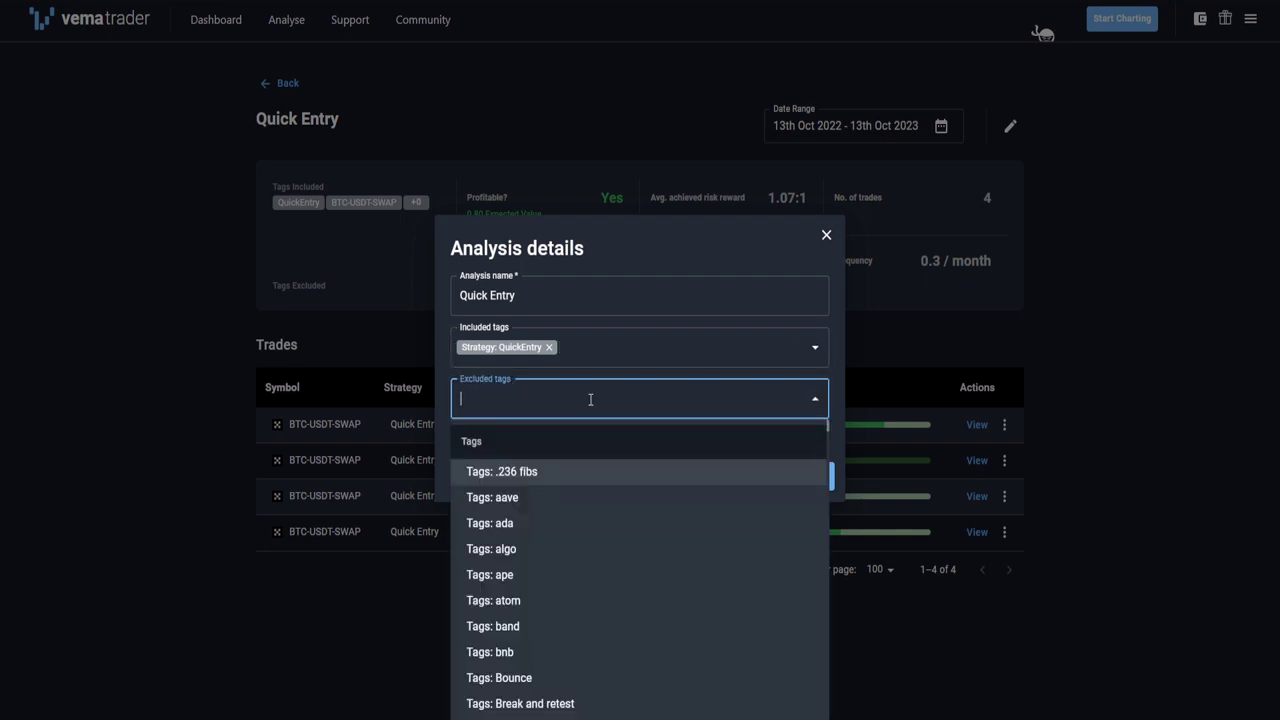
pyautogui.write('Btc-Us')
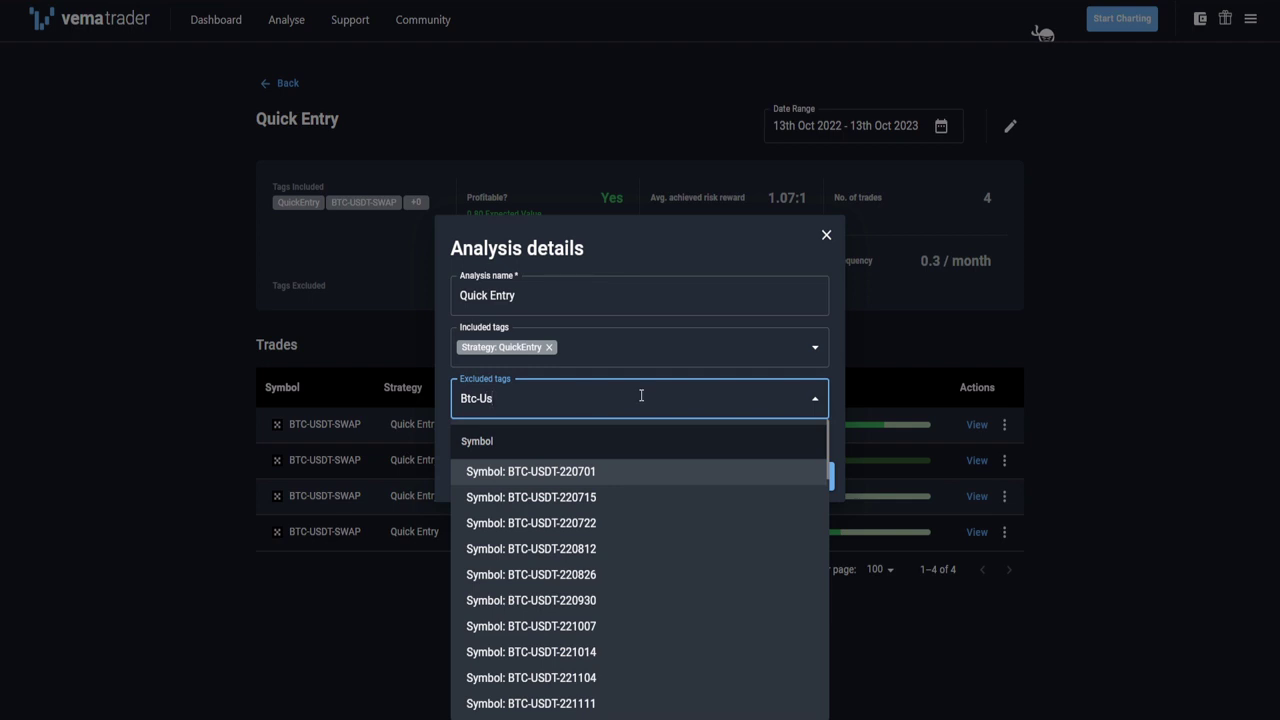
pyautogui.scroll(-10, 690, 625)
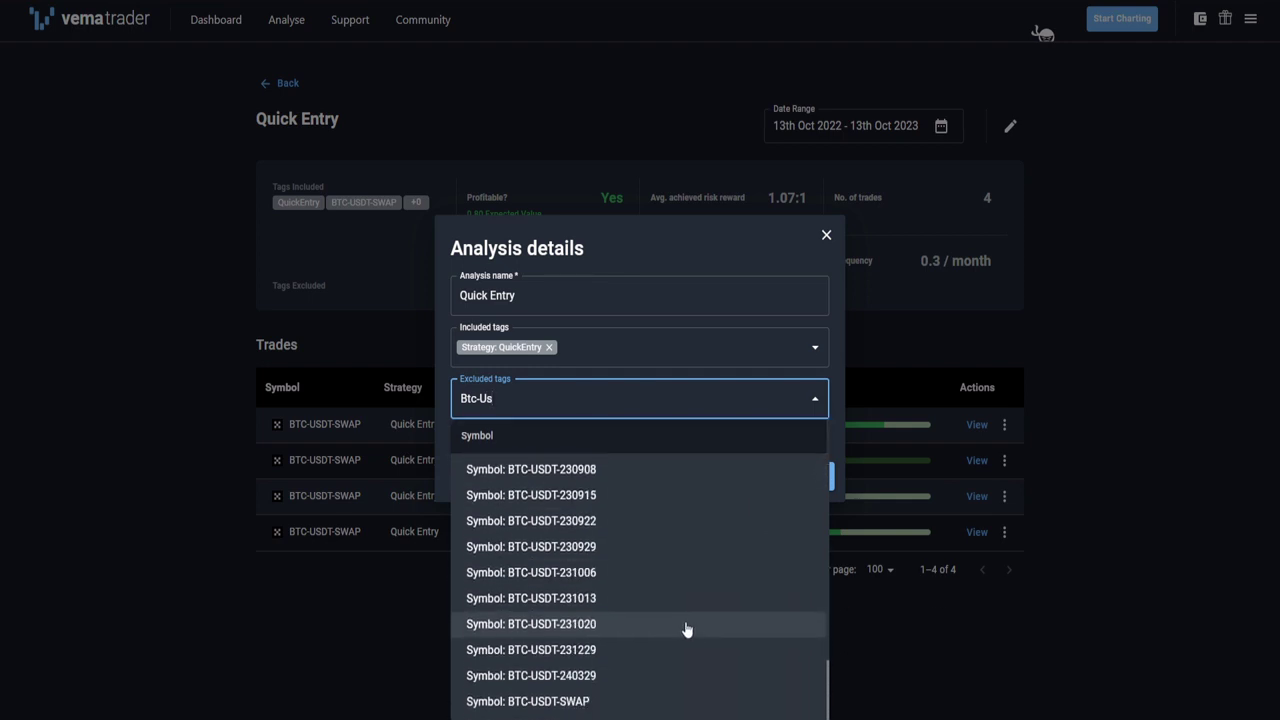
pyautogui.click(628, 705)
pyautogui.click(700, 250)
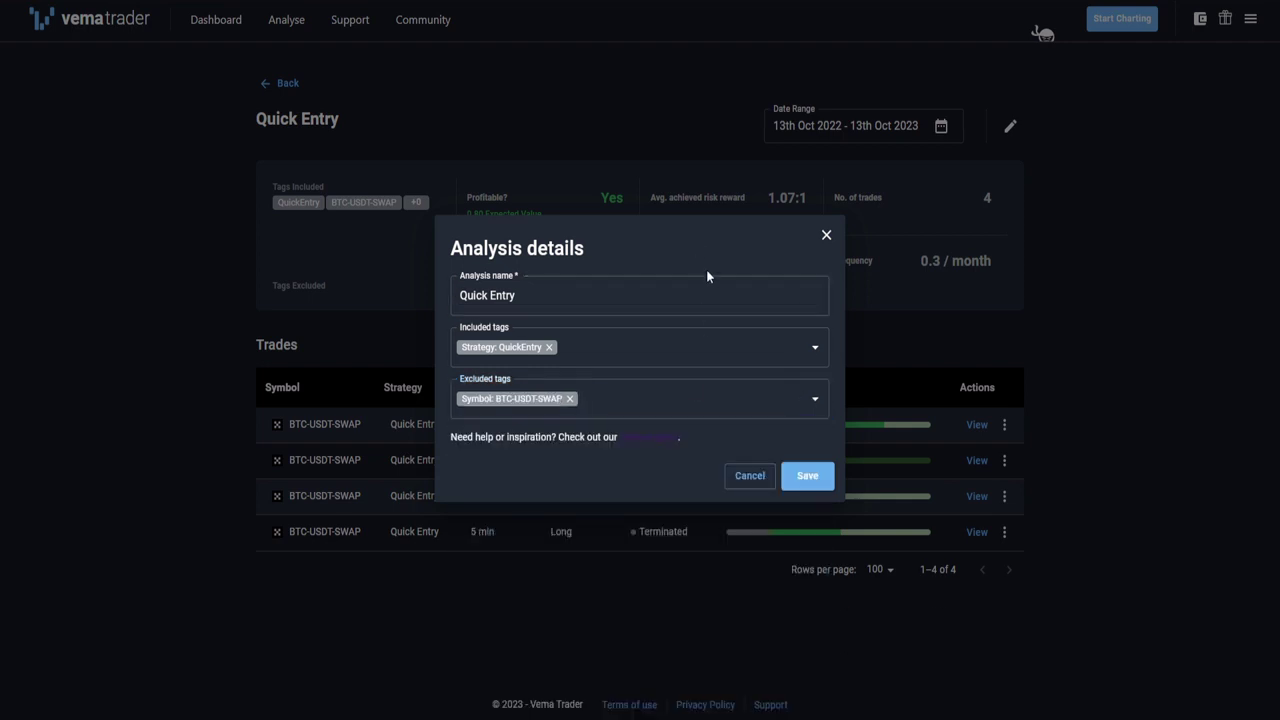
pyautogui.click(824, 482)
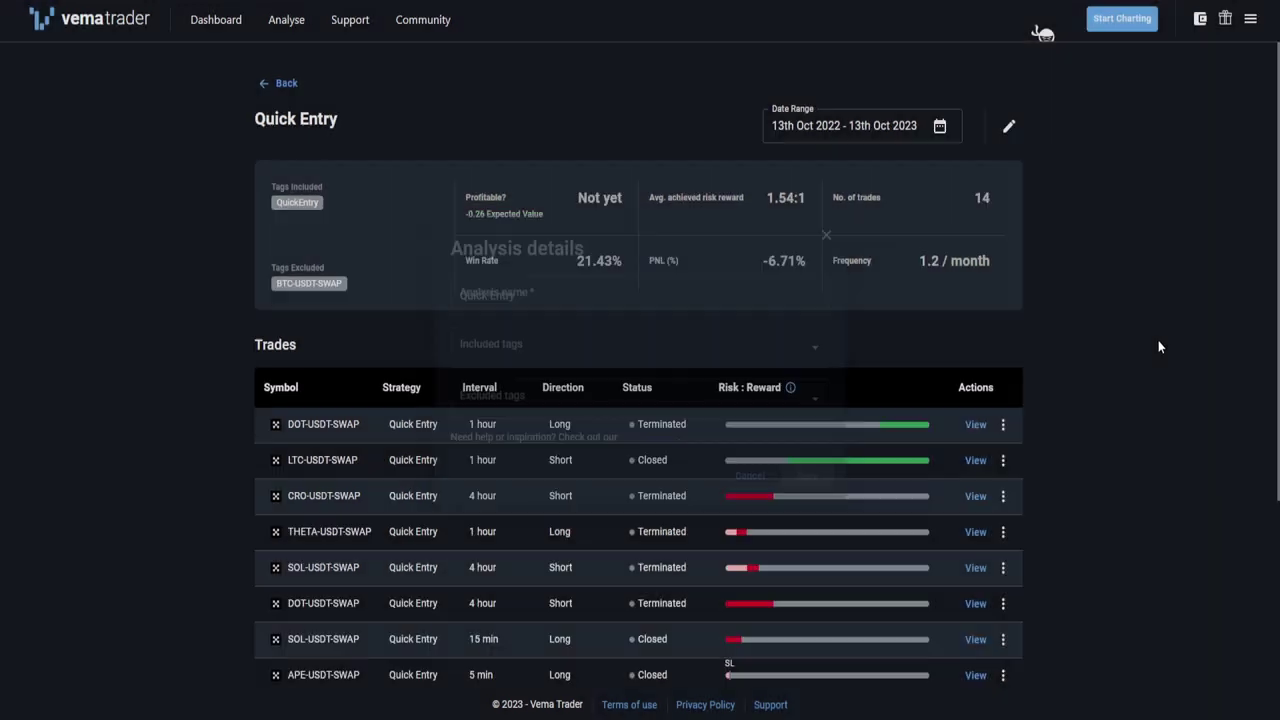